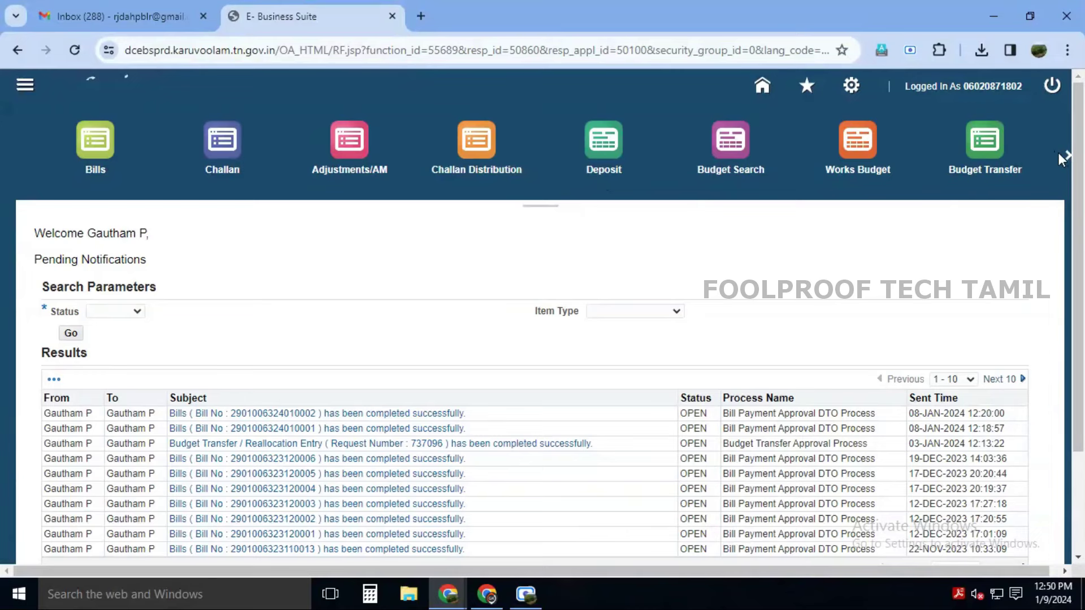
Open Process Payroll and search for all employees in the Jan 2024 period.
left_click(1068, 158)
left_click(975, 161)
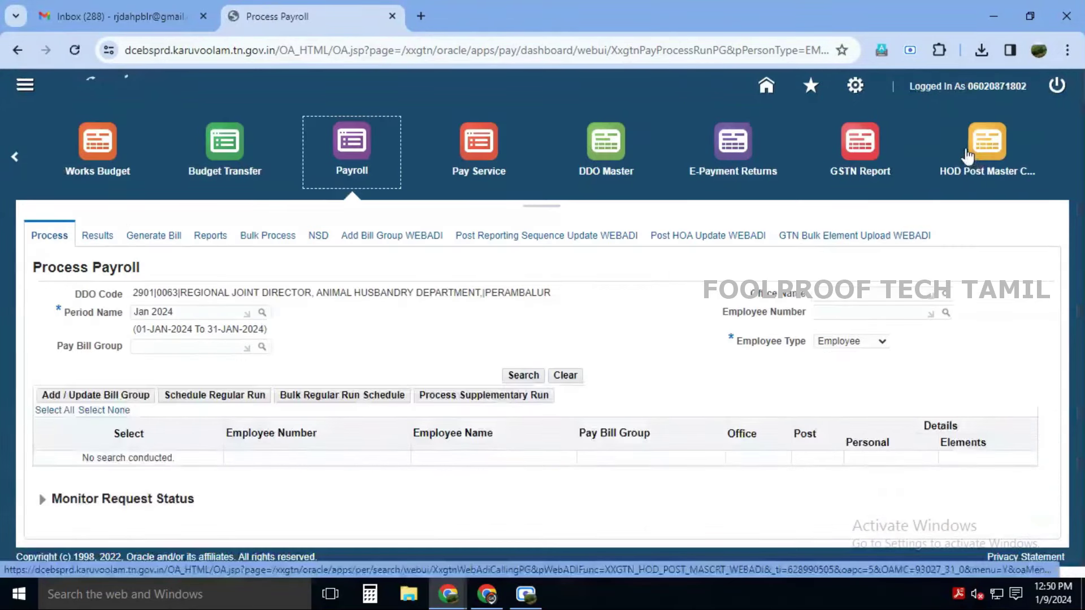
left_click(520, 378)
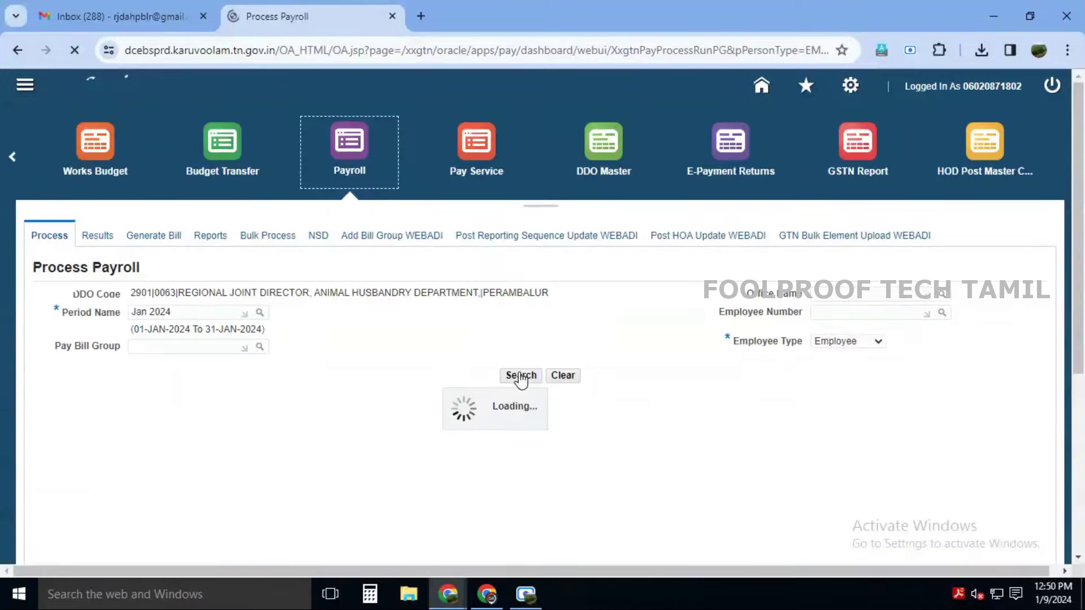
Check the Bonus element's details for the employee in the Driver post, then return to Process Payroll.
scroll(785, 212, "down", 2)
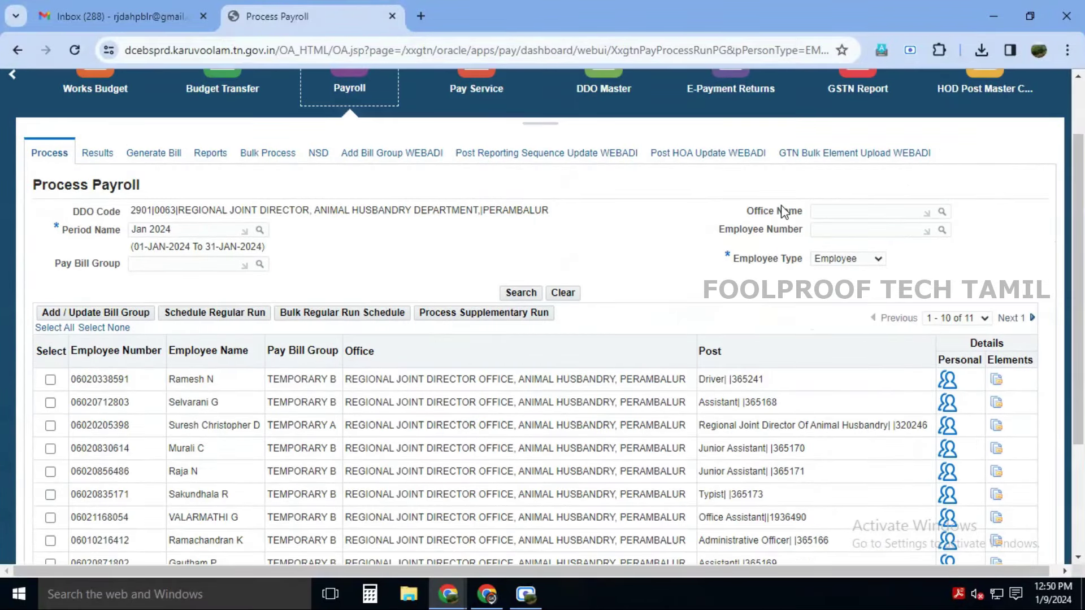
scroll(783, 212, "down", 2)
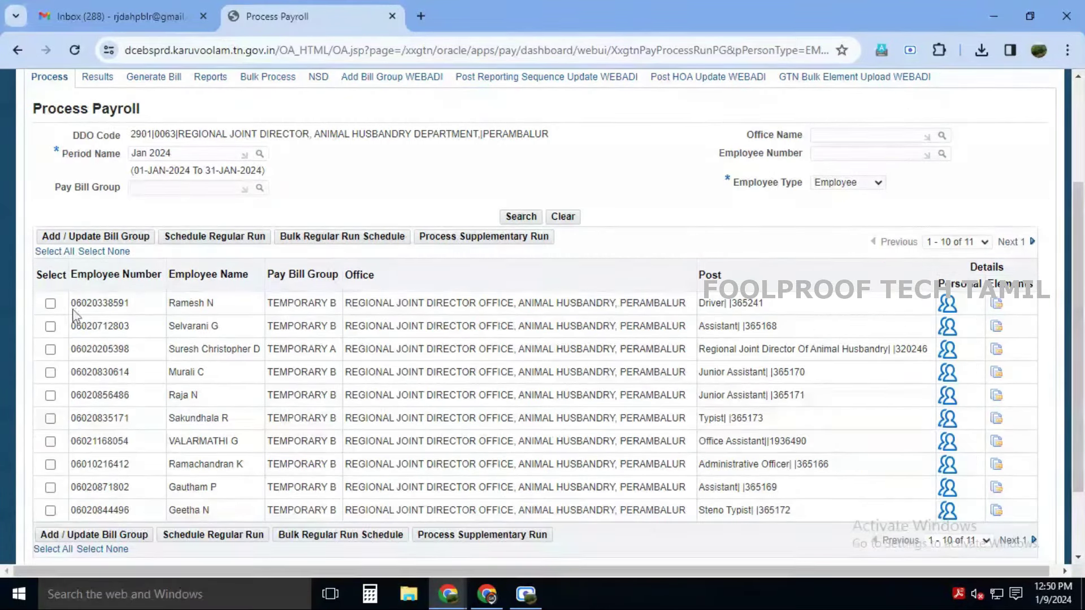
left_click(996, 303)
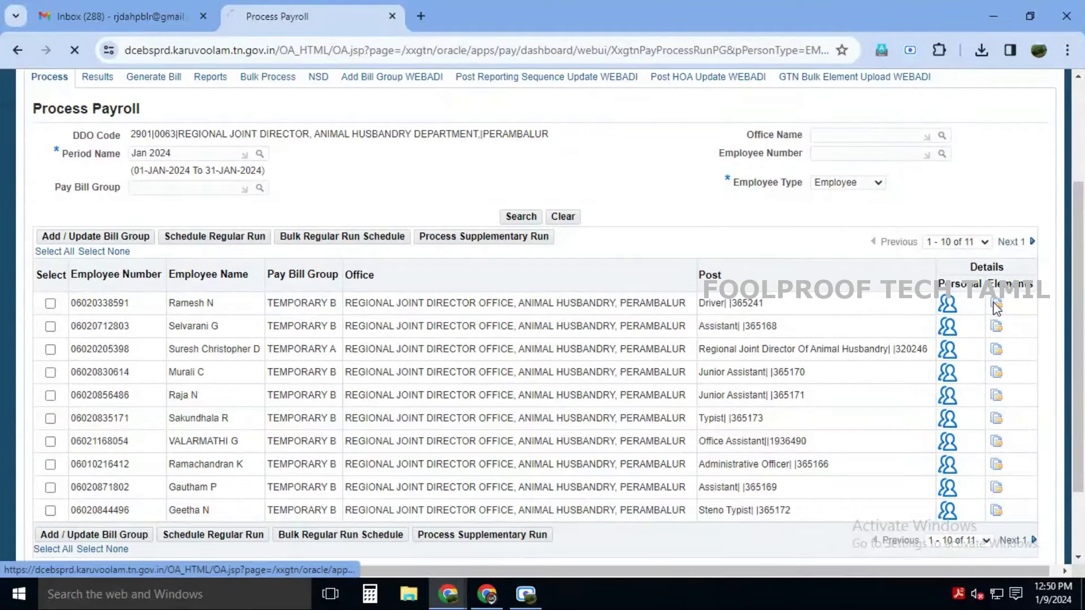
scroll(434, 426, "down", 3)
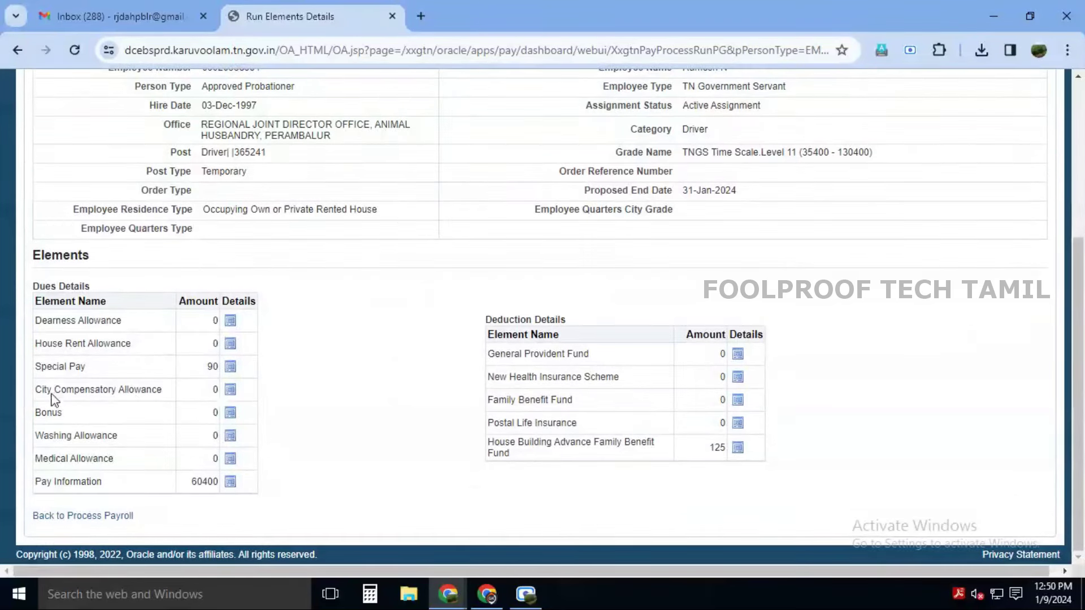
left_click(230, 413)
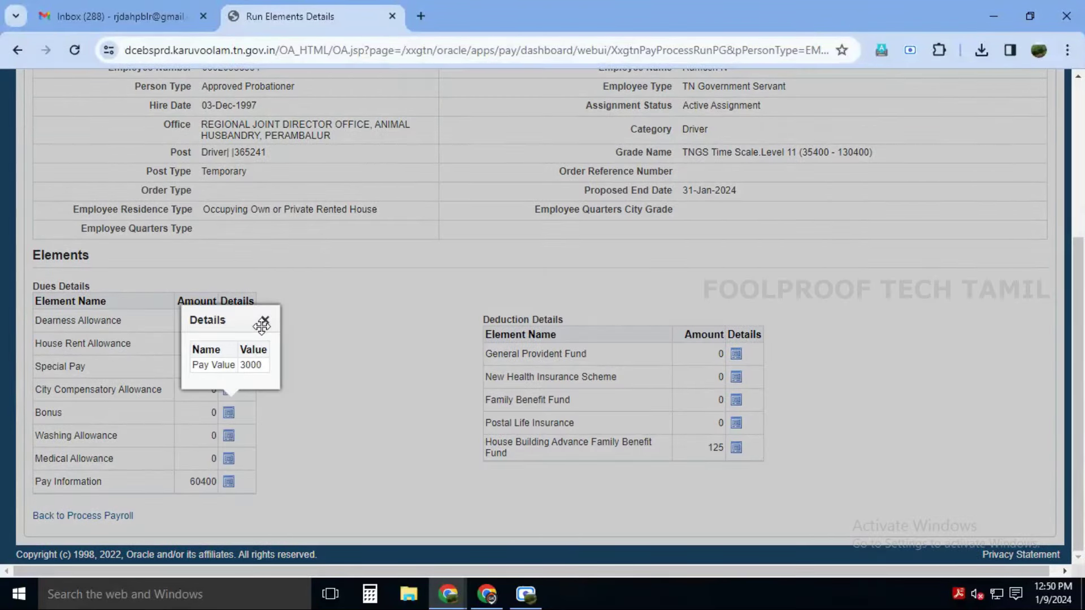
left_click(264, 321)
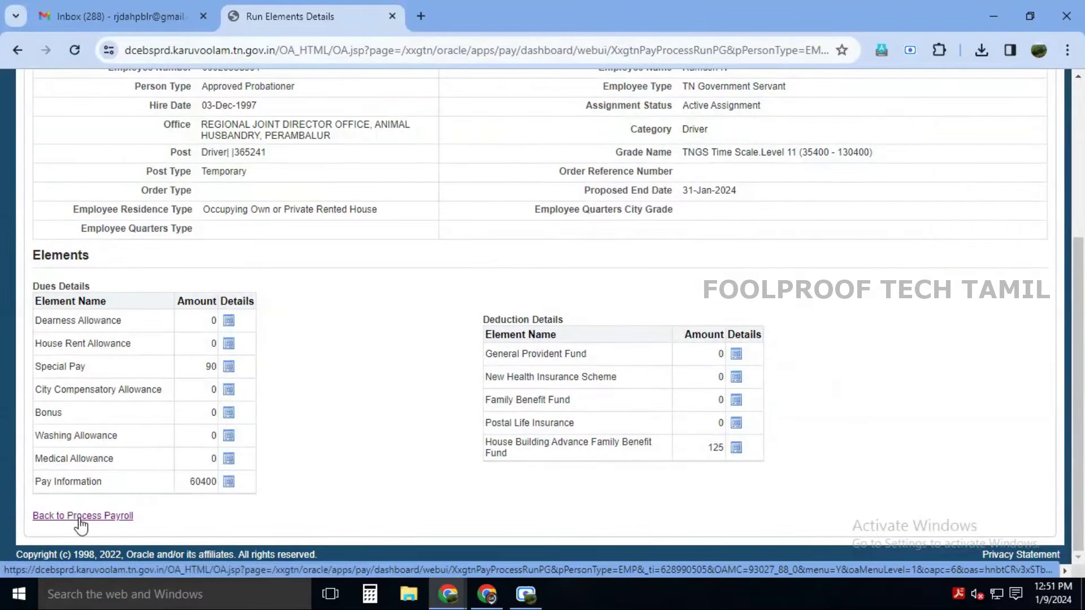
left_click(81, 516)
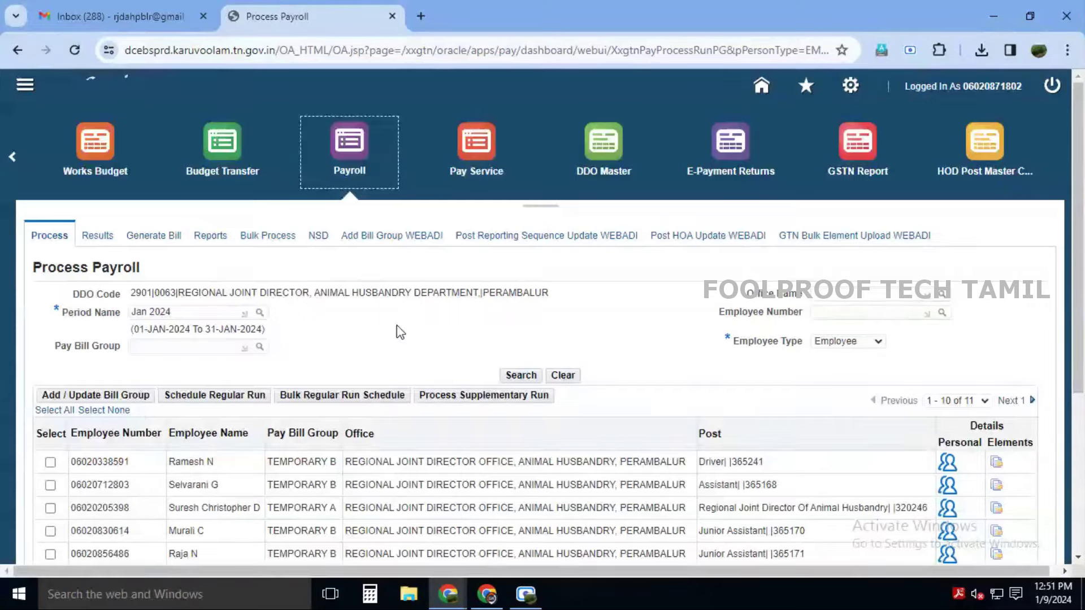
Submit a supplementary run of type Pongal Bonus for all employees except the Regional Joint Director in bill group TEMPORARY A.
scroll(400, 332, "down", 3)
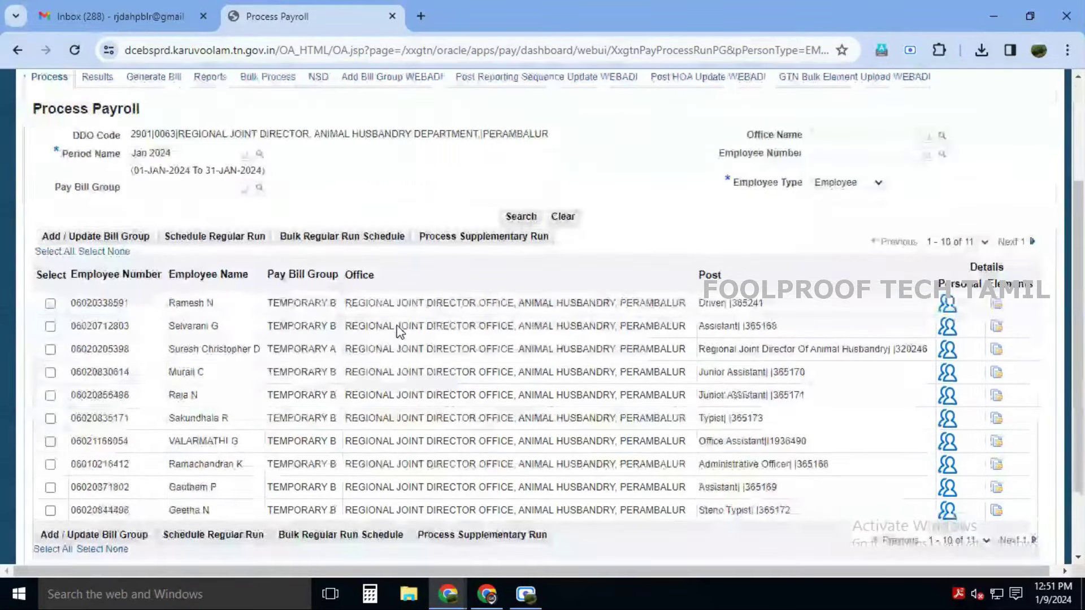
left_click(50, 253)
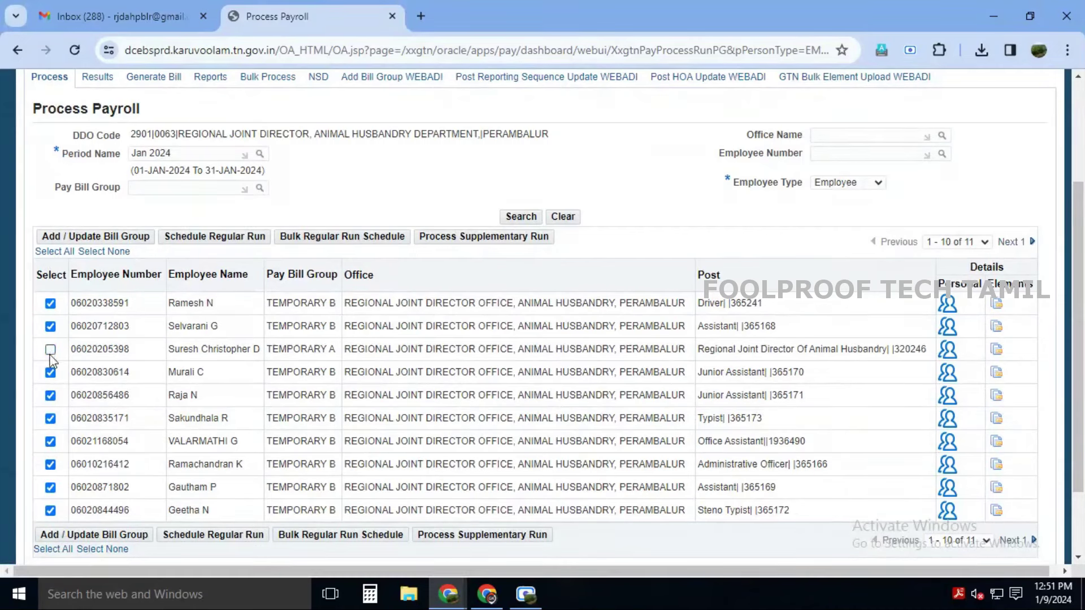
left_click(497, 237)
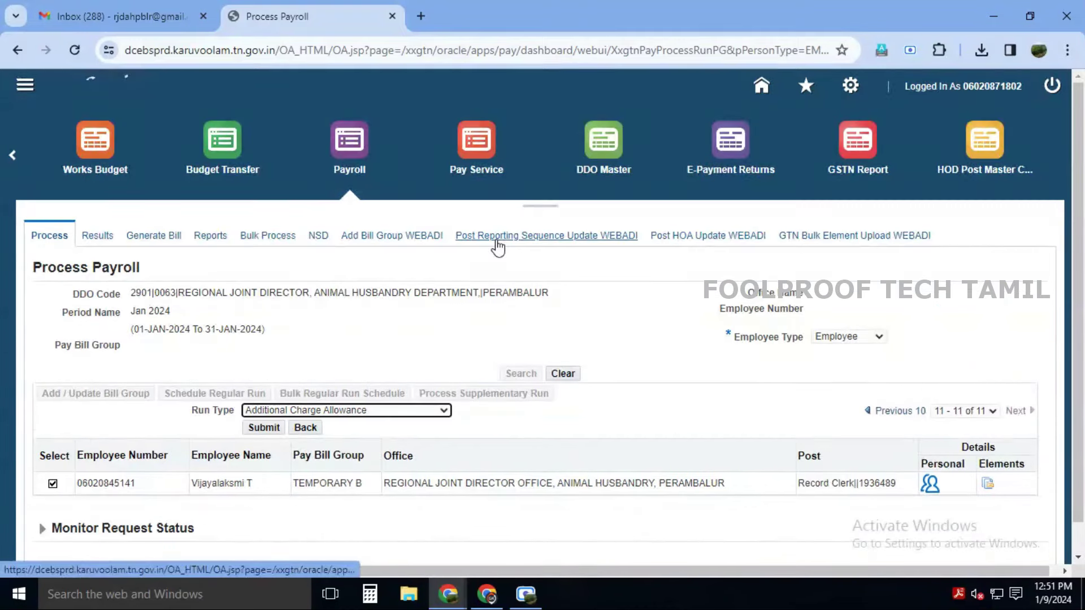
left_click(353, 413)
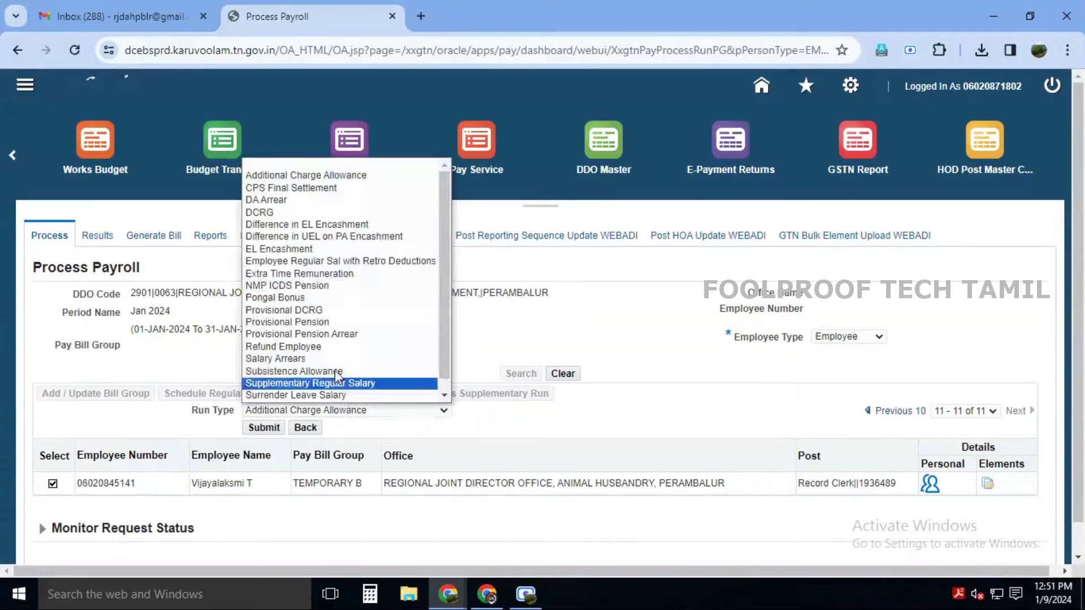
left_click(288, 300)
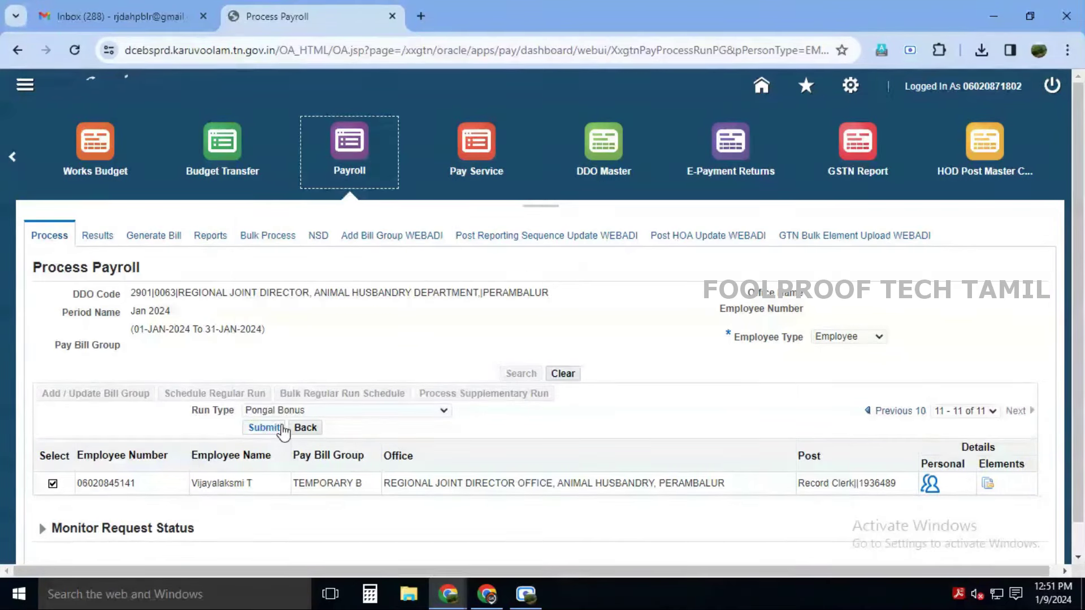
left_click(266, 428)
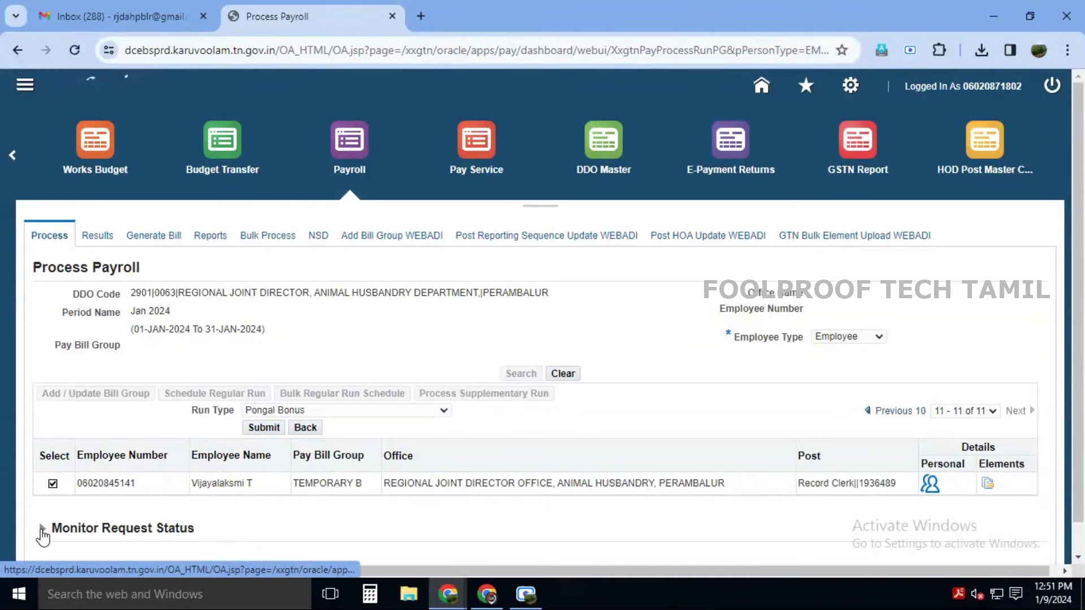
Refresh the monitored request status and view the output of the Jan-2024 payroll run.
left_click(41, 531)
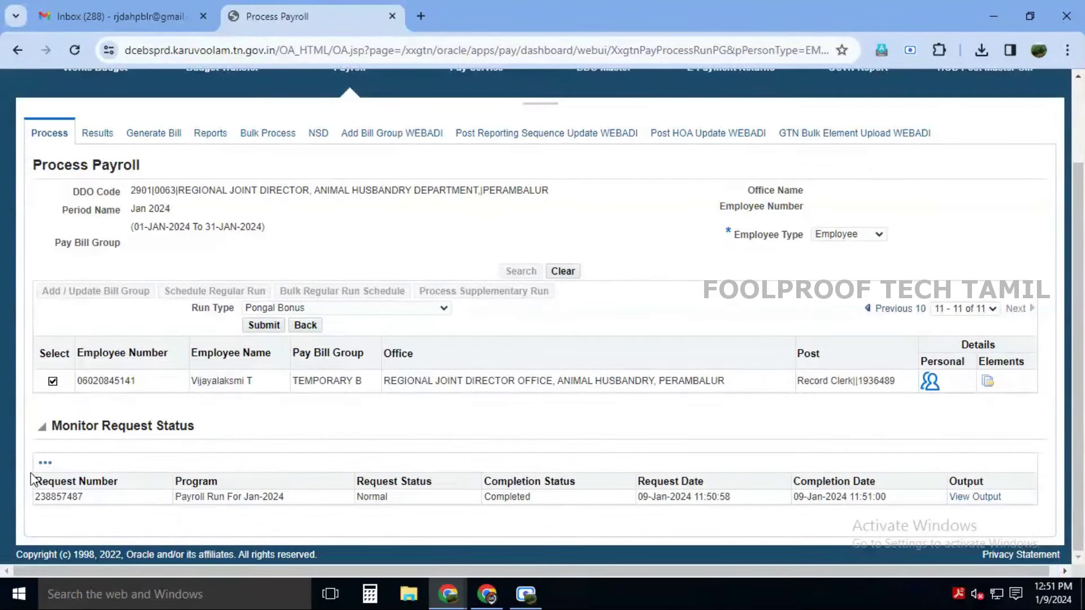
left_click(45, 463)
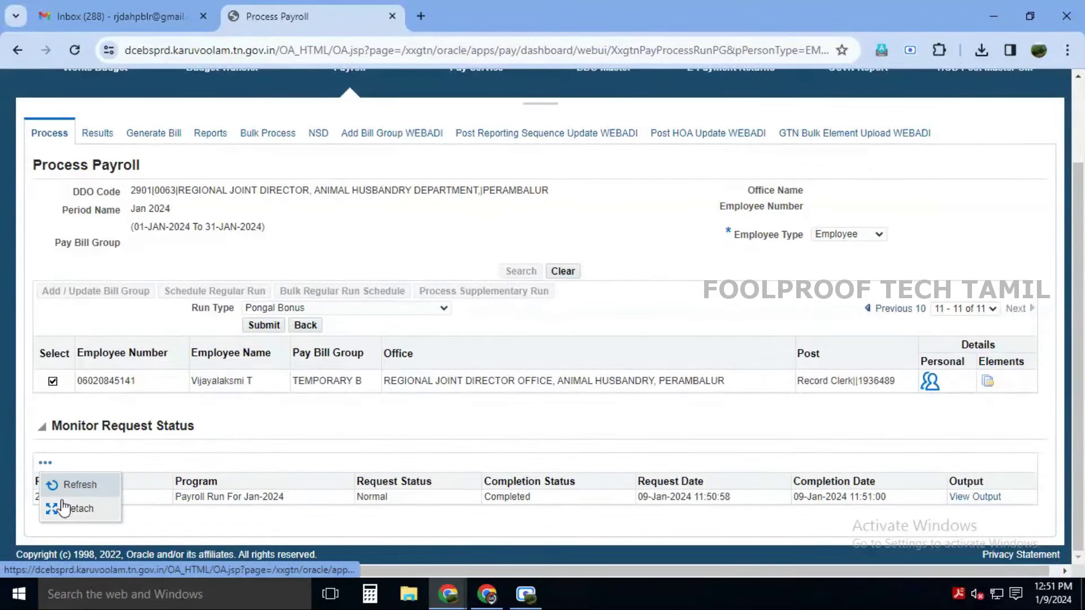
left_click(69, 485)
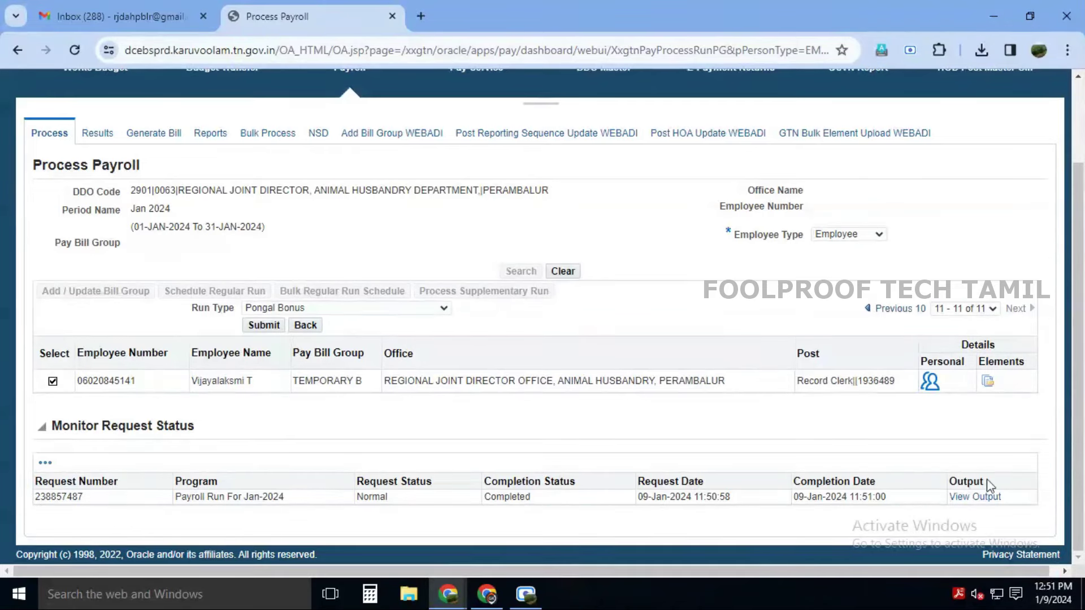
left_click(987, 503)
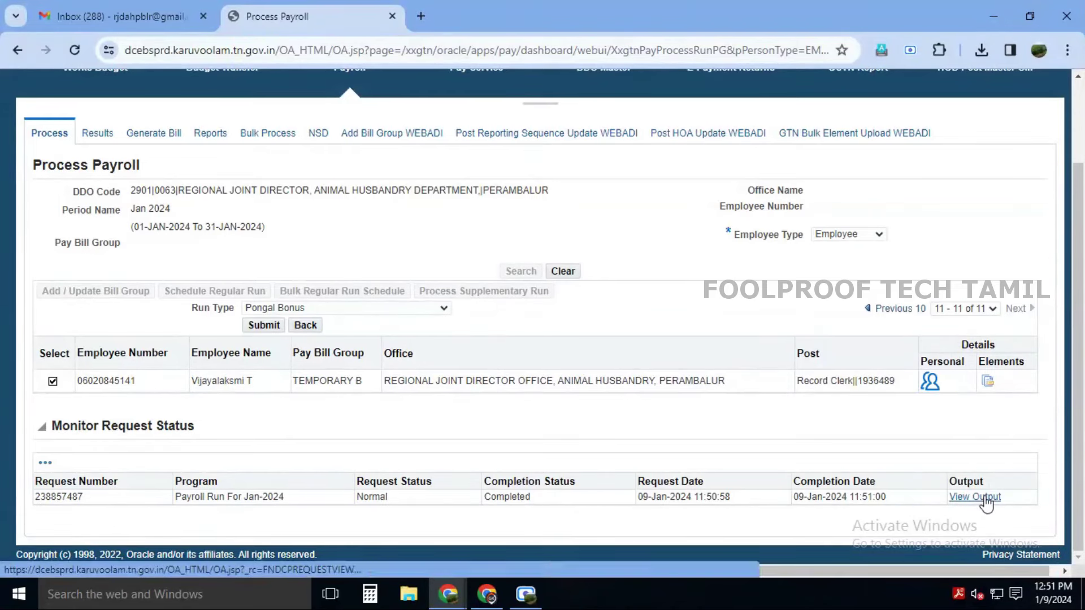
left_click(580, 17)
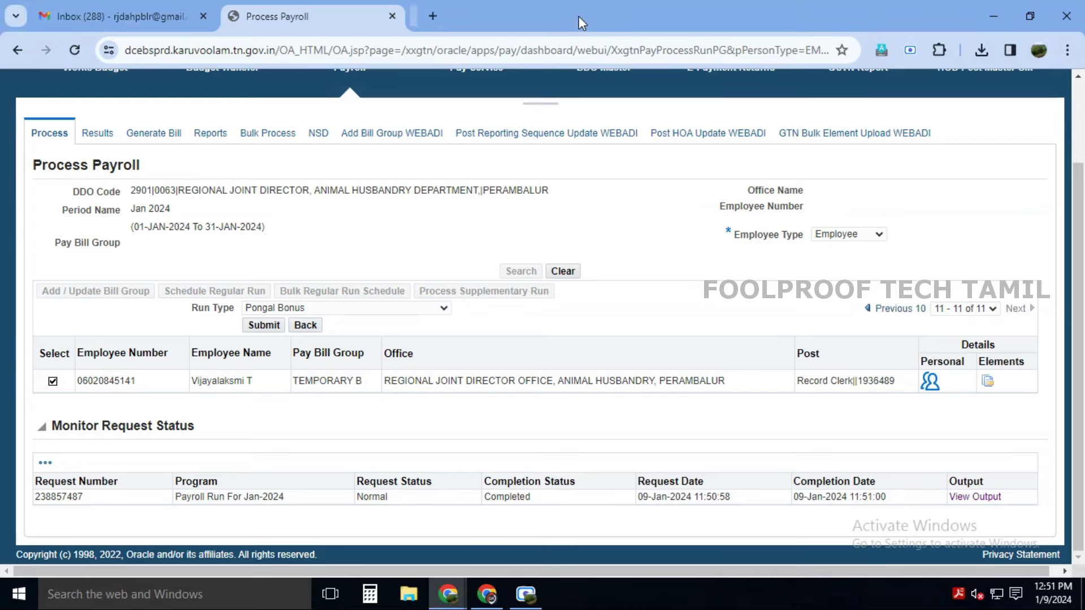
Open Payroll Results with context Previous Months Payroll and period name Jan 2024.
scroll(87, 277, "up", 2)
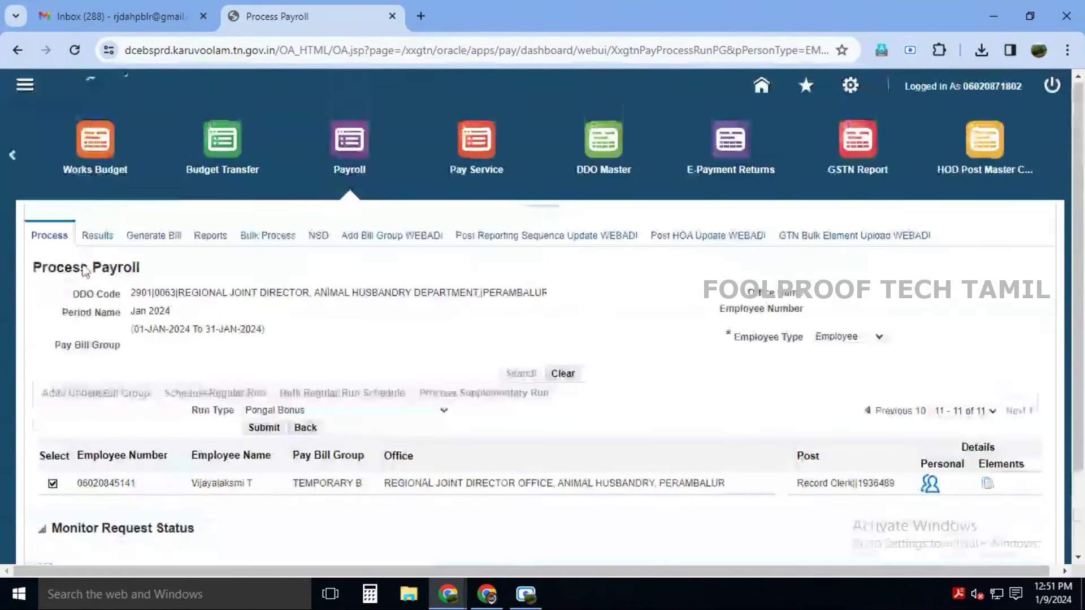
left_click(98, 240)
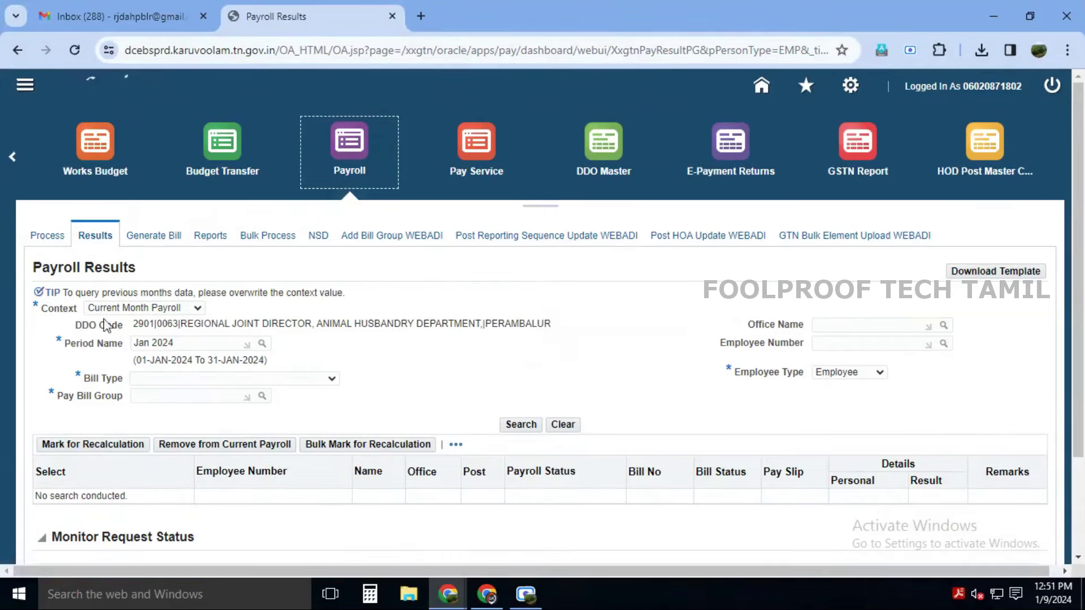
left_click(107, 309)
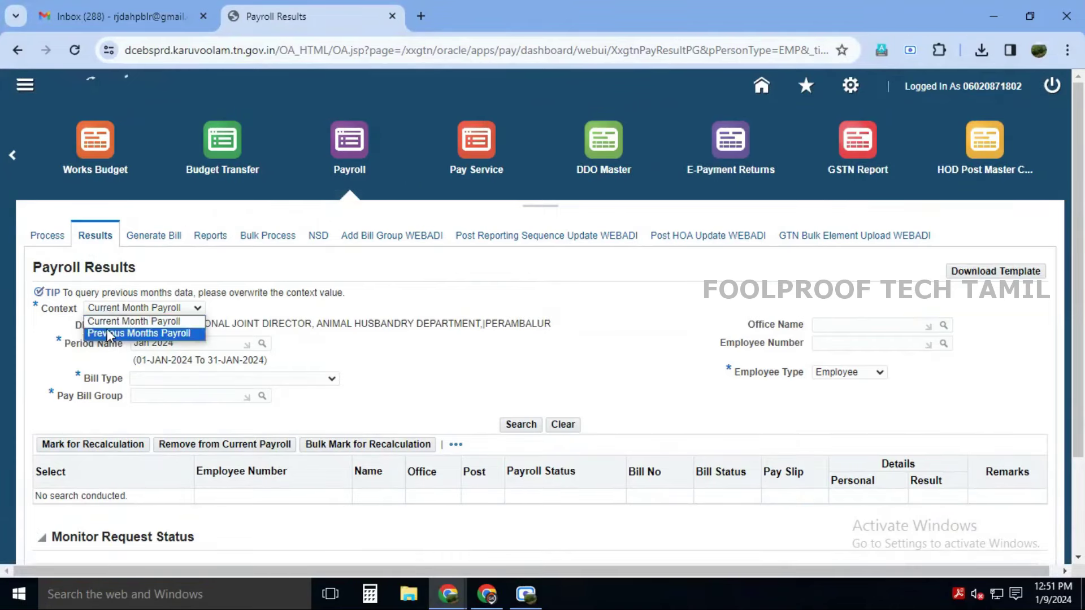
left_click(106, 329)
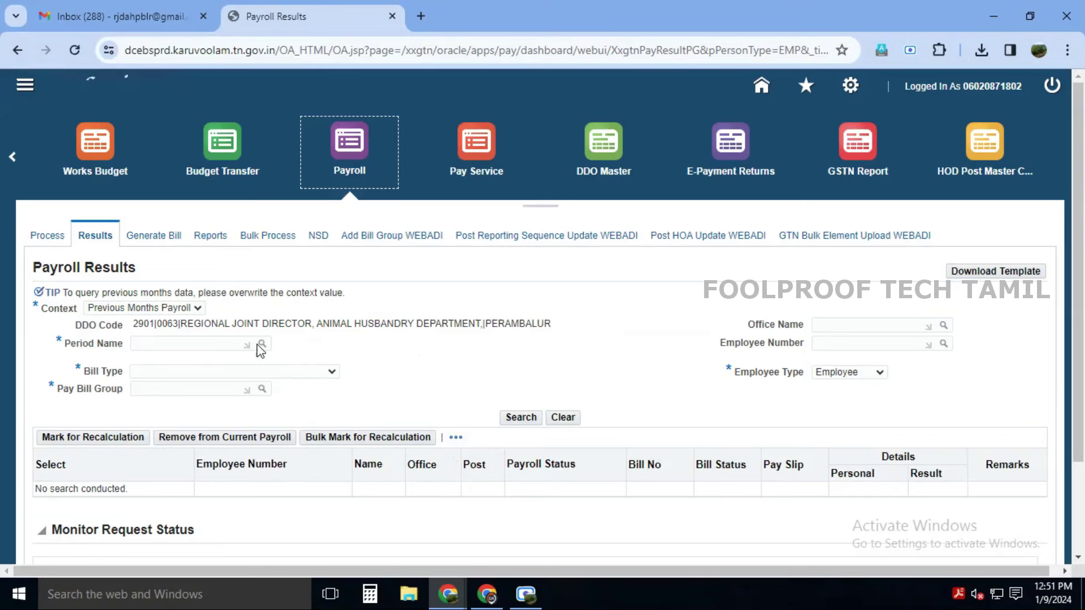
left_click(261, 345)
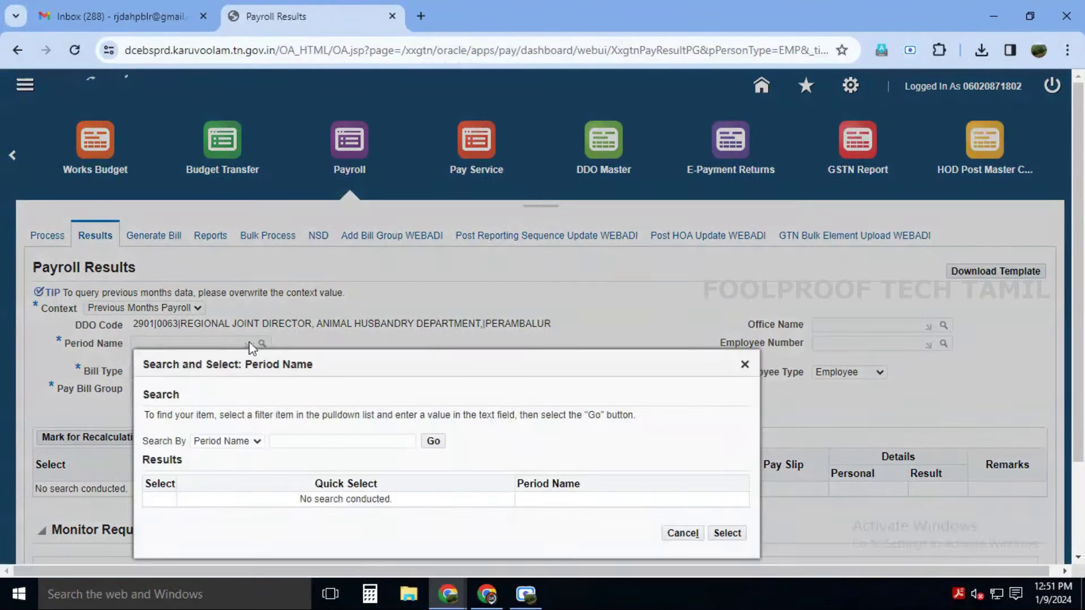
left_click(434, 442)
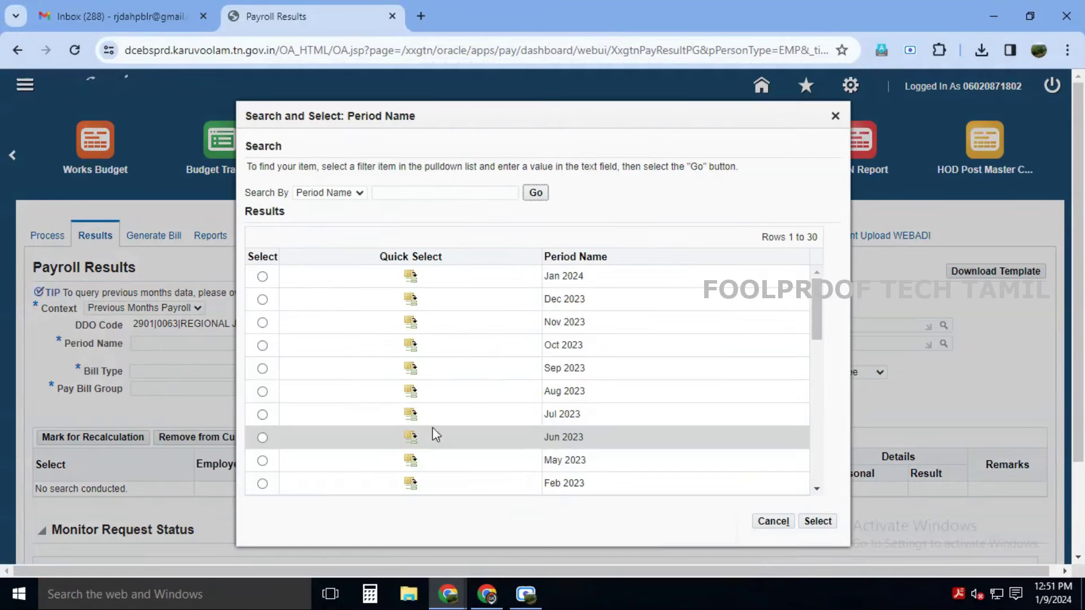
left_click(409, 276)
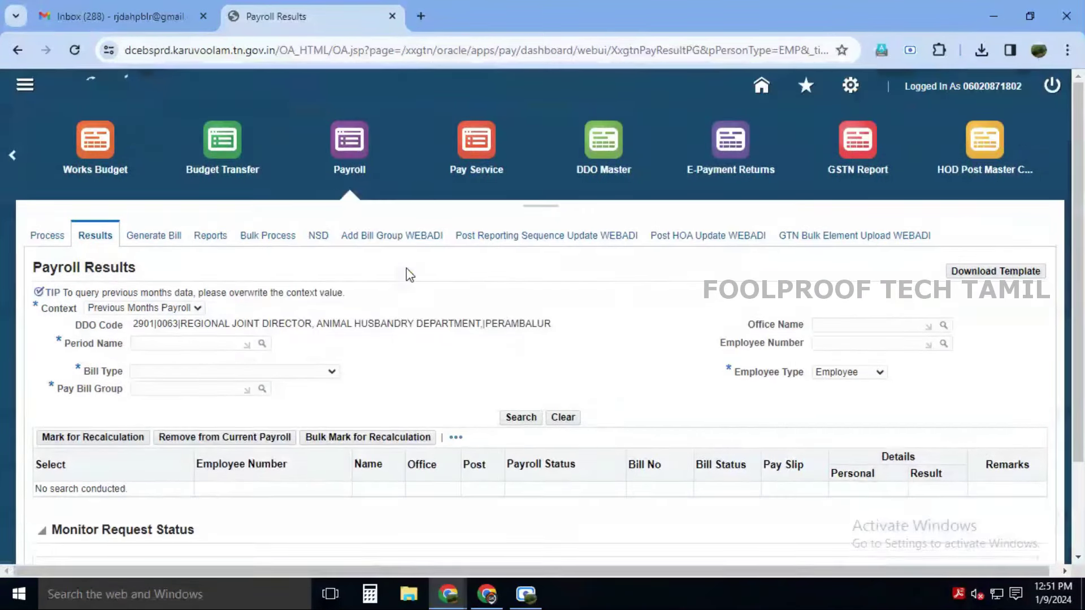
Search the payroll results for bill type Pongal Bonus and pay bill group TEMPORARY B.
left_click(271, 378)
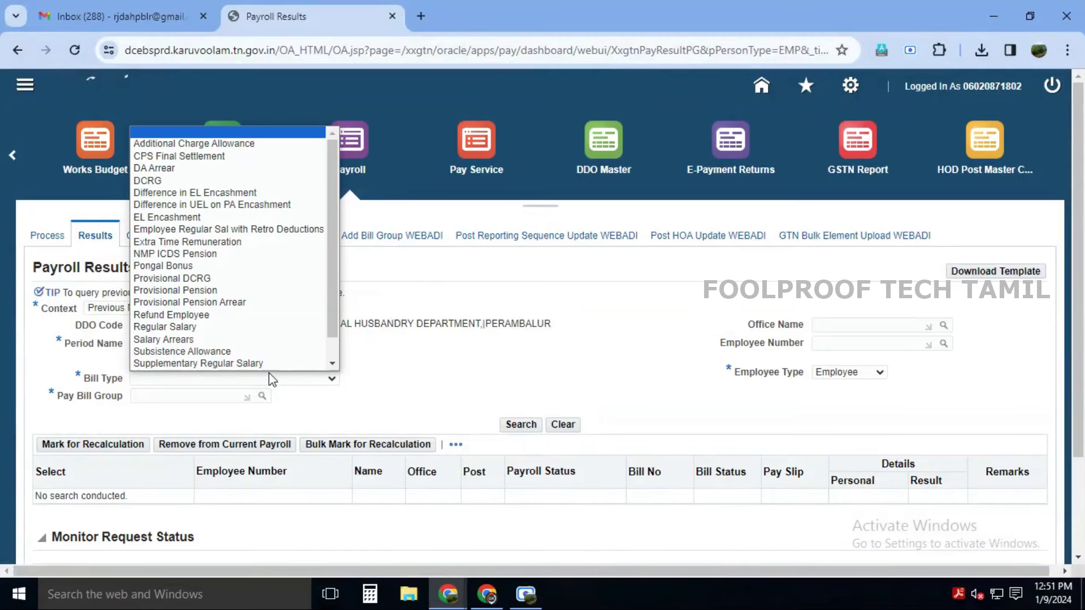
left_click(211, 259)
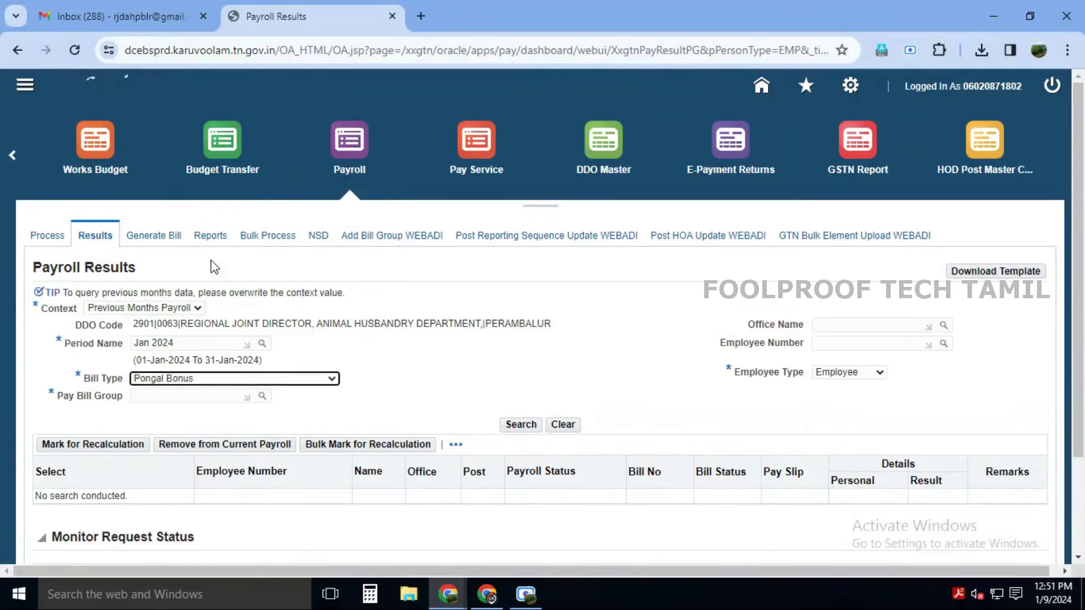
left_click(261, 397)
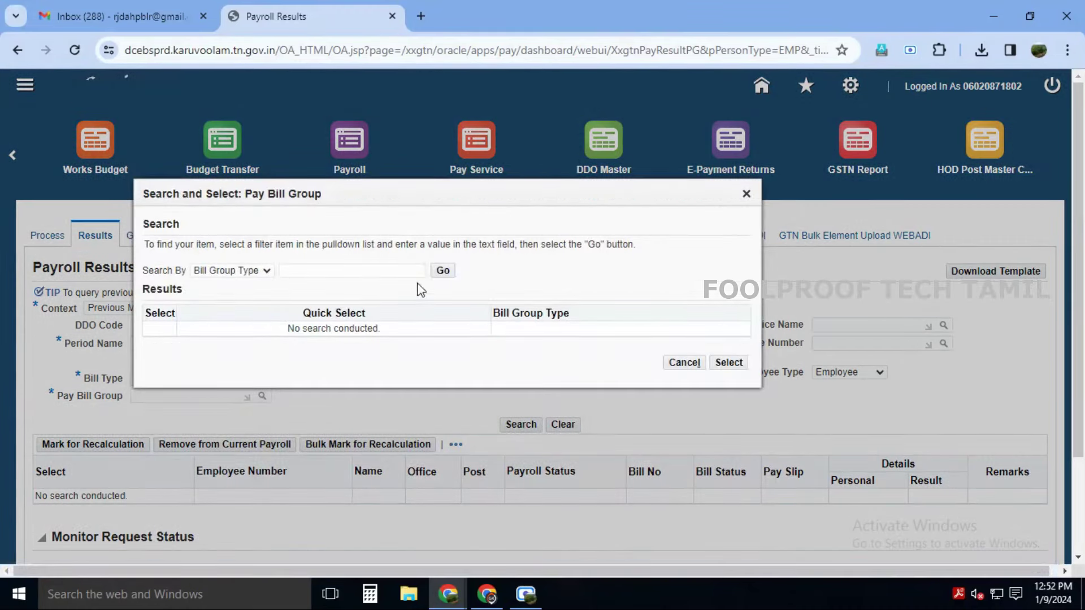
left_click(442, 271)
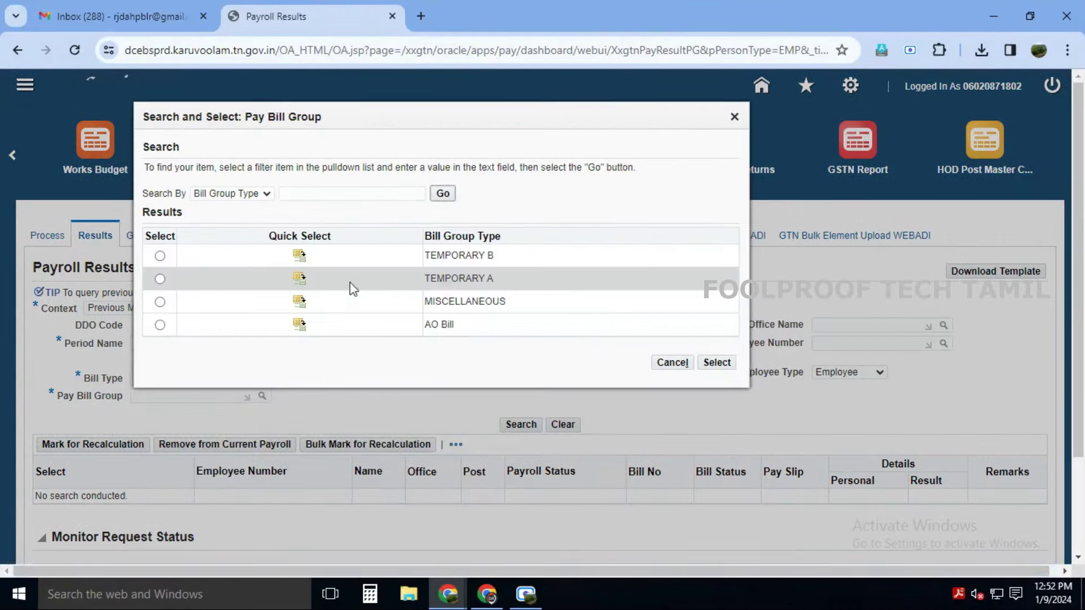
left_click(300, 257)
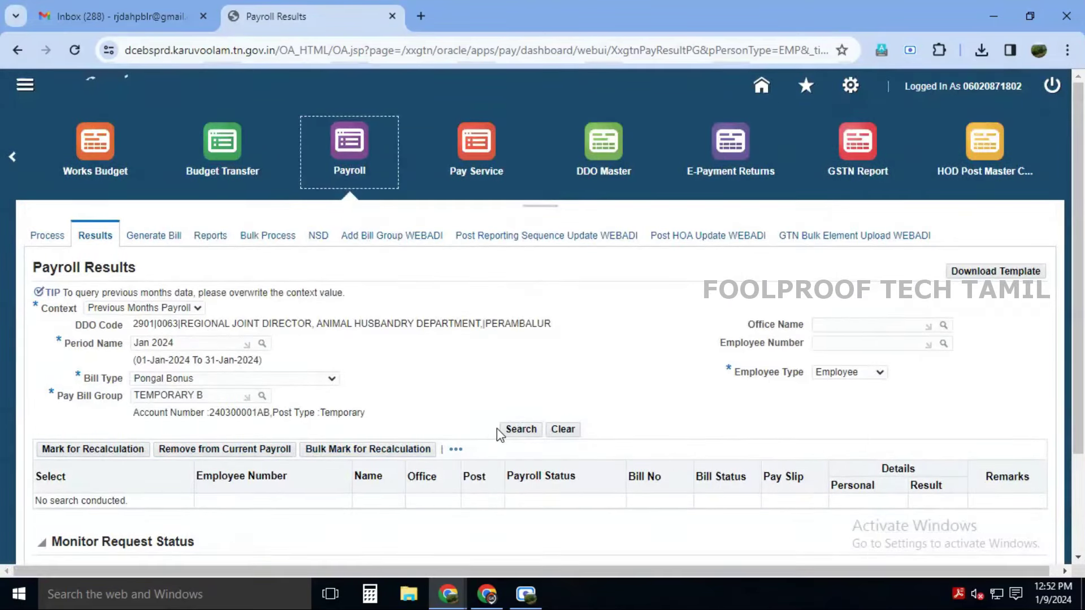
left_click(506, 432)
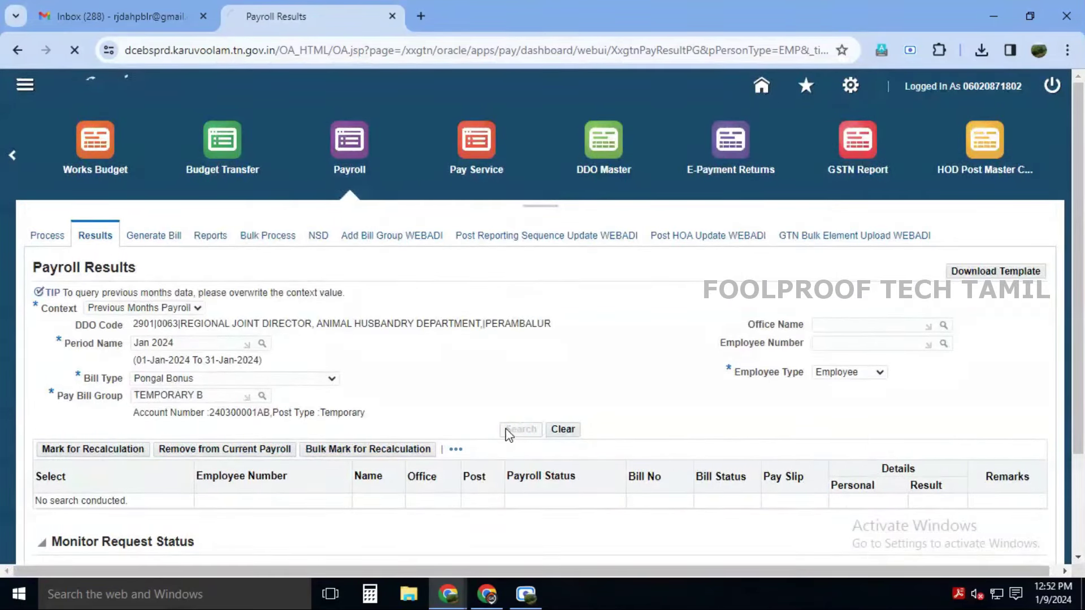
View the payroll result details of the first two employees in the search results.
scroll(687, 294, "down", 4)
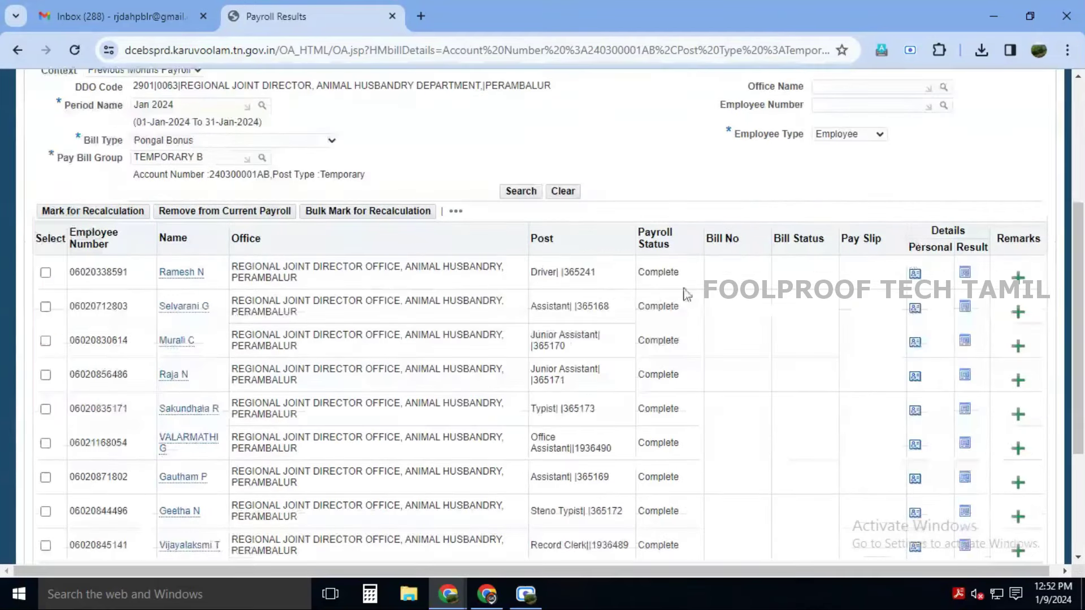
left_click(963, 278)
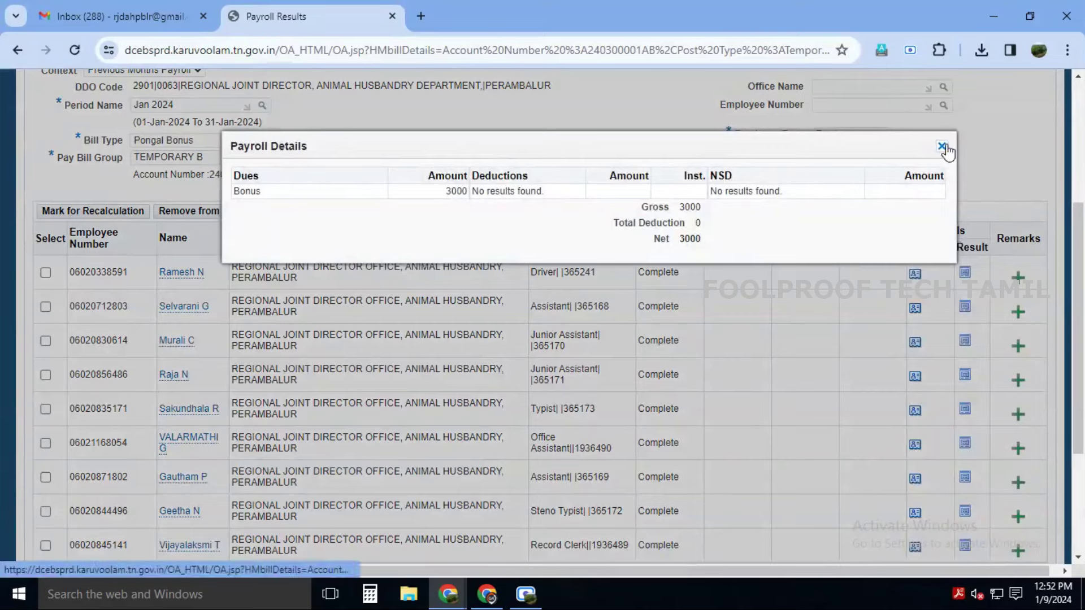
left_click(941, 146)
left_click(965, 546)
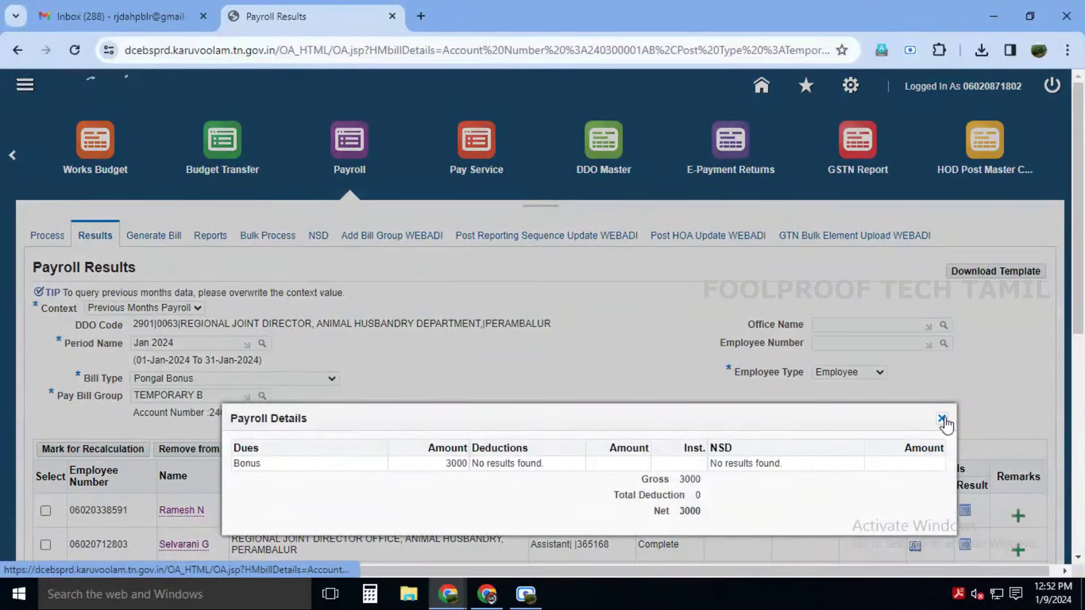
left_click(943, 419)
Open Bill Generation with context Previous Months Payroll and choose Supplementary Salary Bill.
left_click(168, 242)
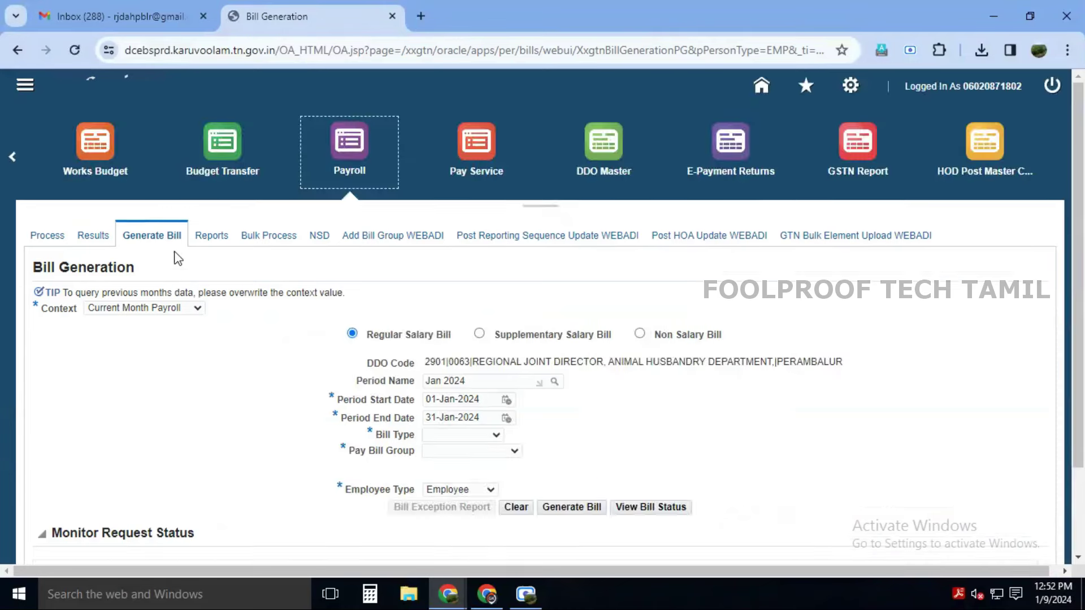
left_click(132, 312)
left_click(134, 334)
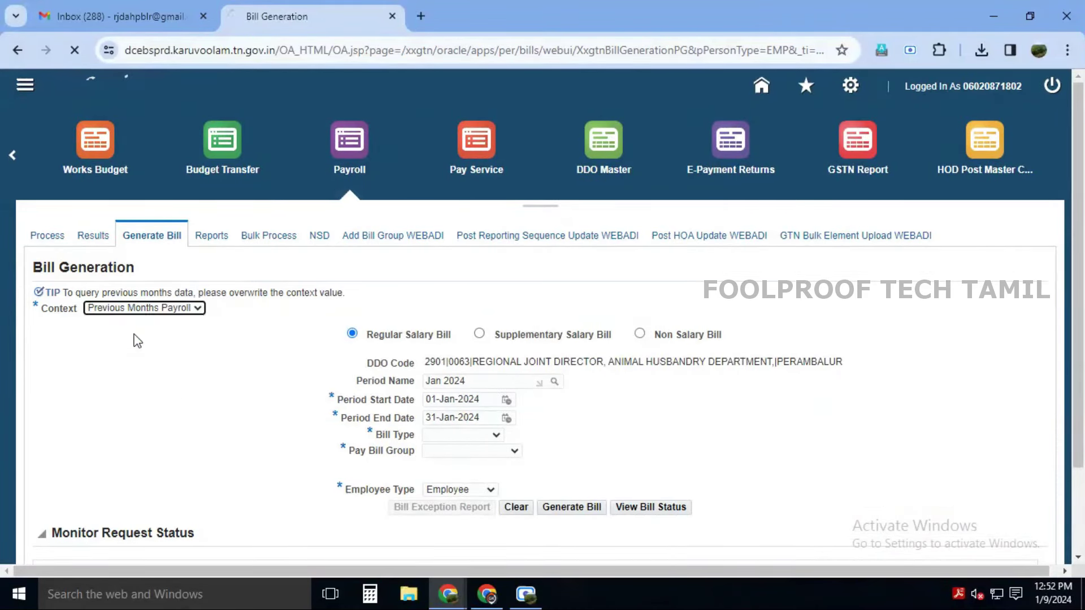
left_click(479, 335)
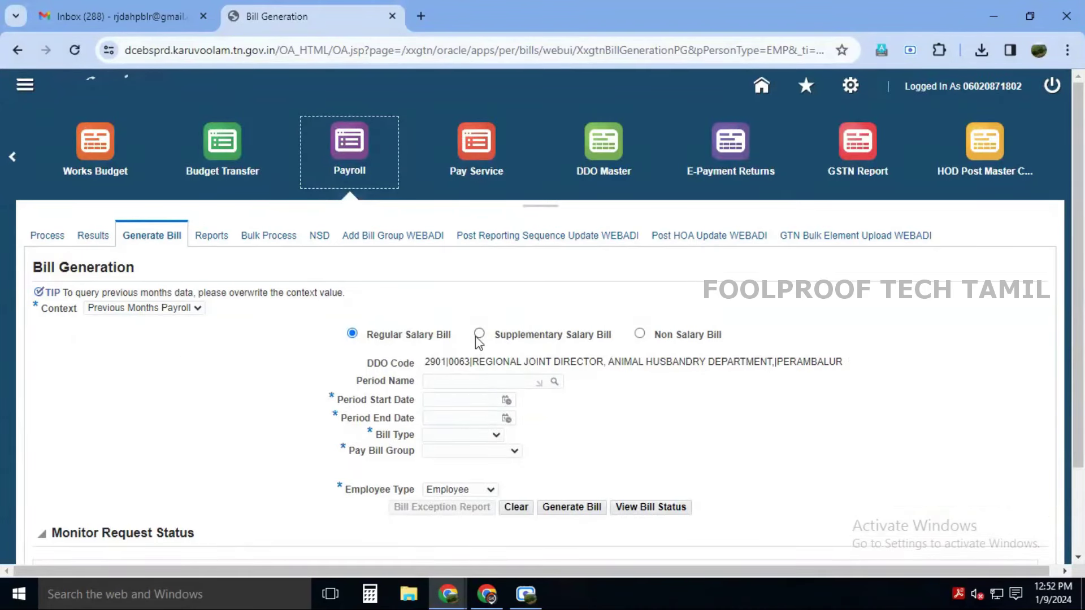
left_click(92, 314)
left_click(124, 320)
left_click(158, 308)
left_click(155, 330)
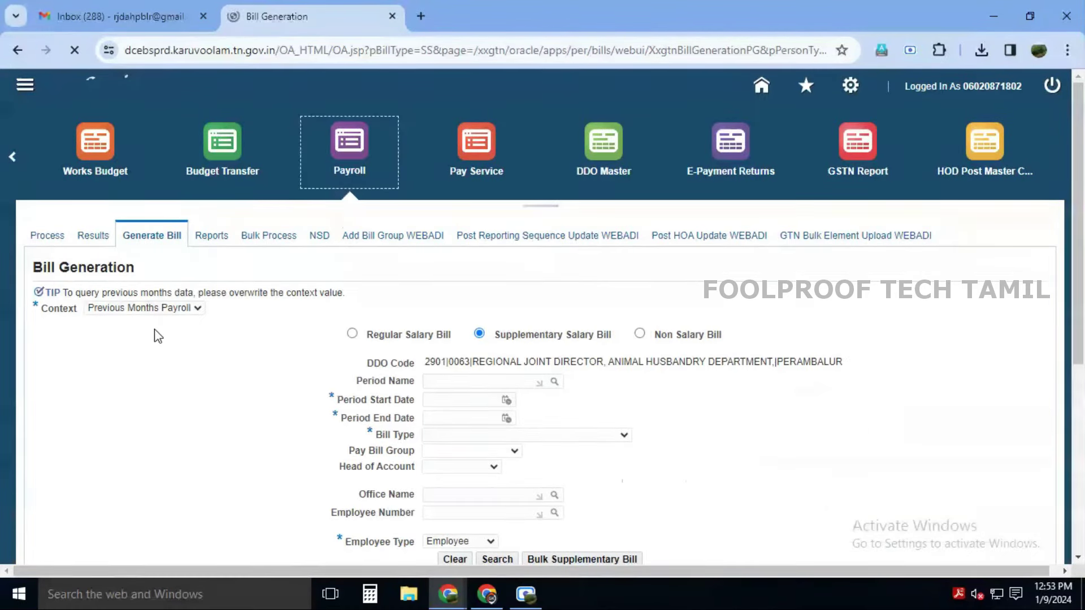
Set the bill's period name to Jan 2024.
left_click(554, 382)
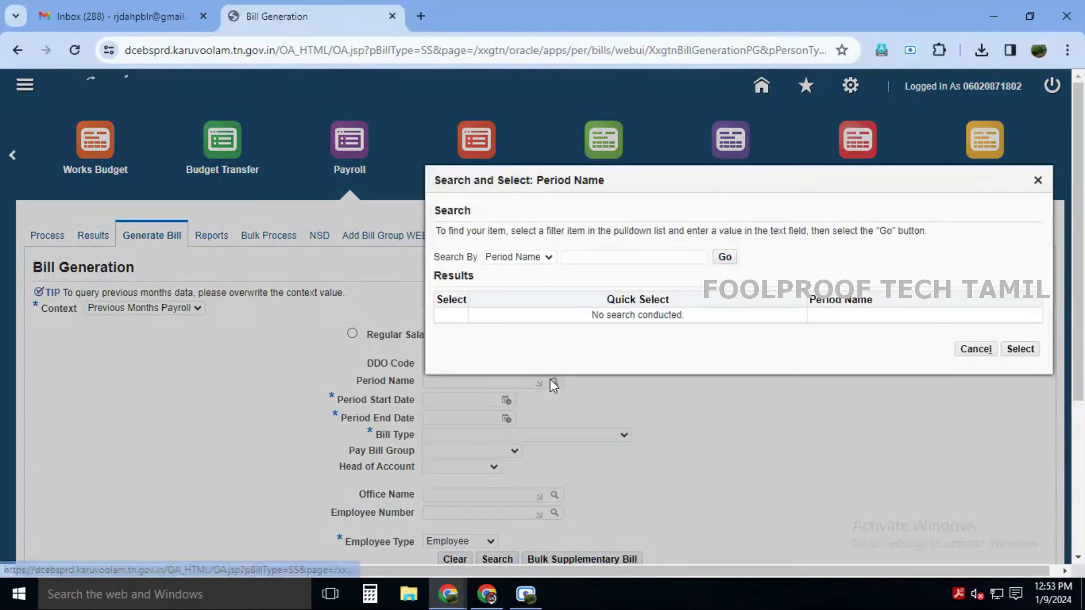
left_click(724, 257)
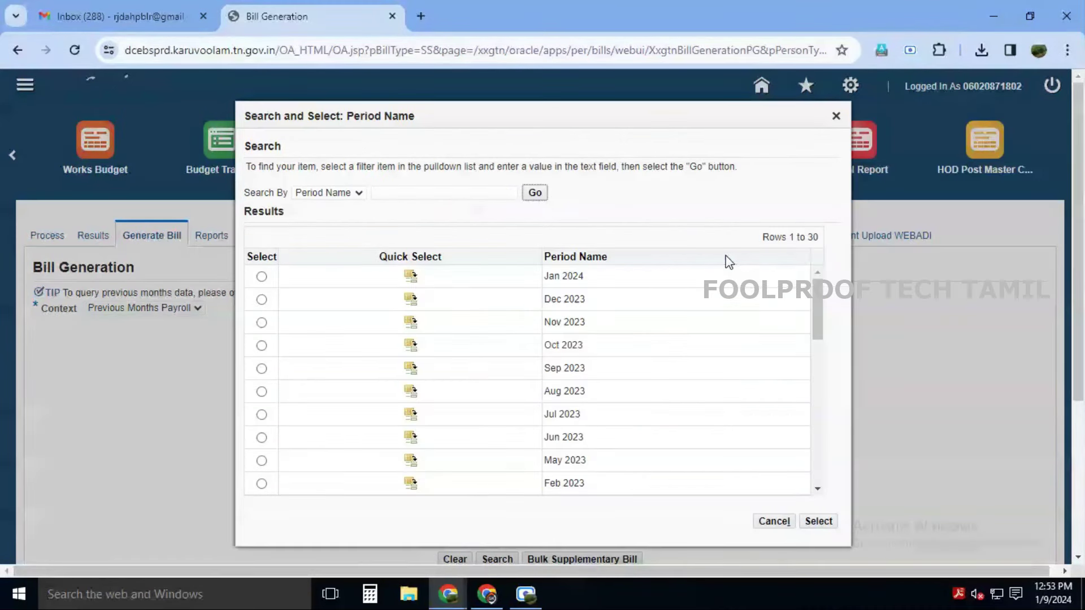
left_click(414, 278)
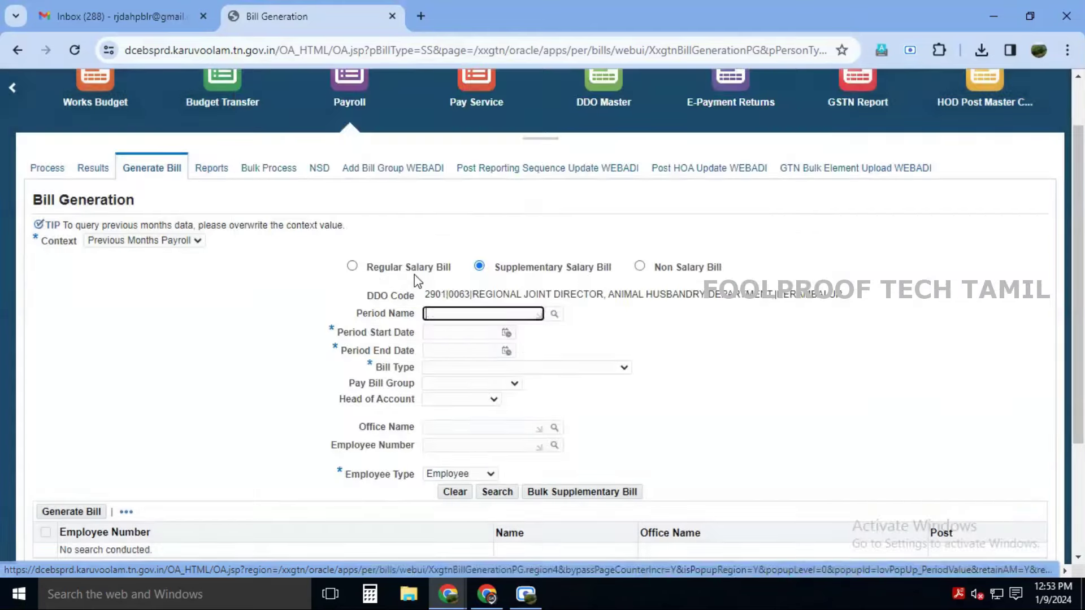
Search for employees with bill type Pongal Bonus and pay bill group TEMPORARY B.
left_click(571, 370)
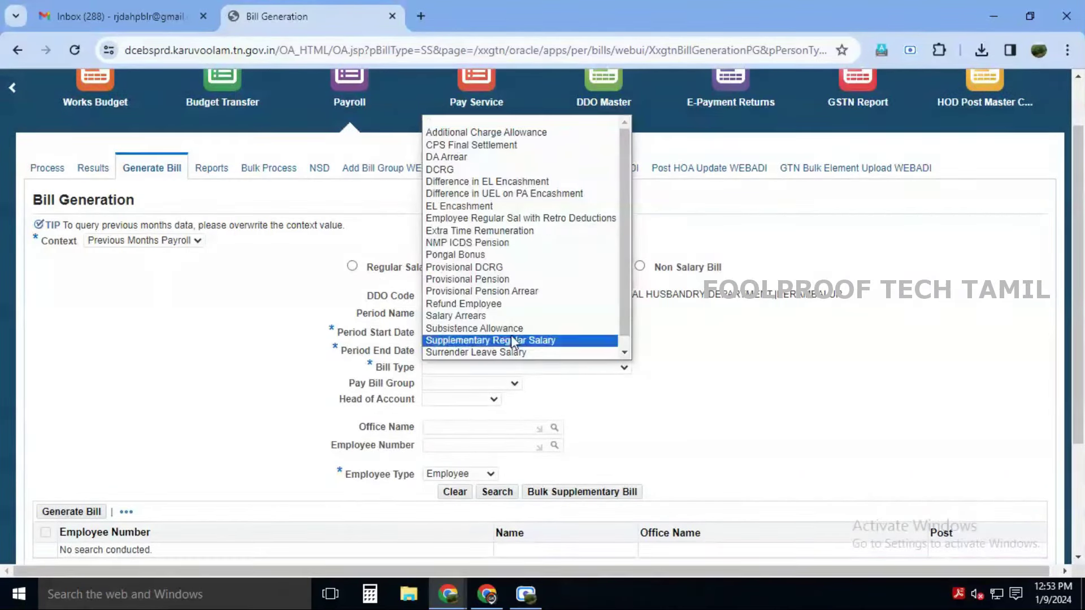
left_click(456, 256)
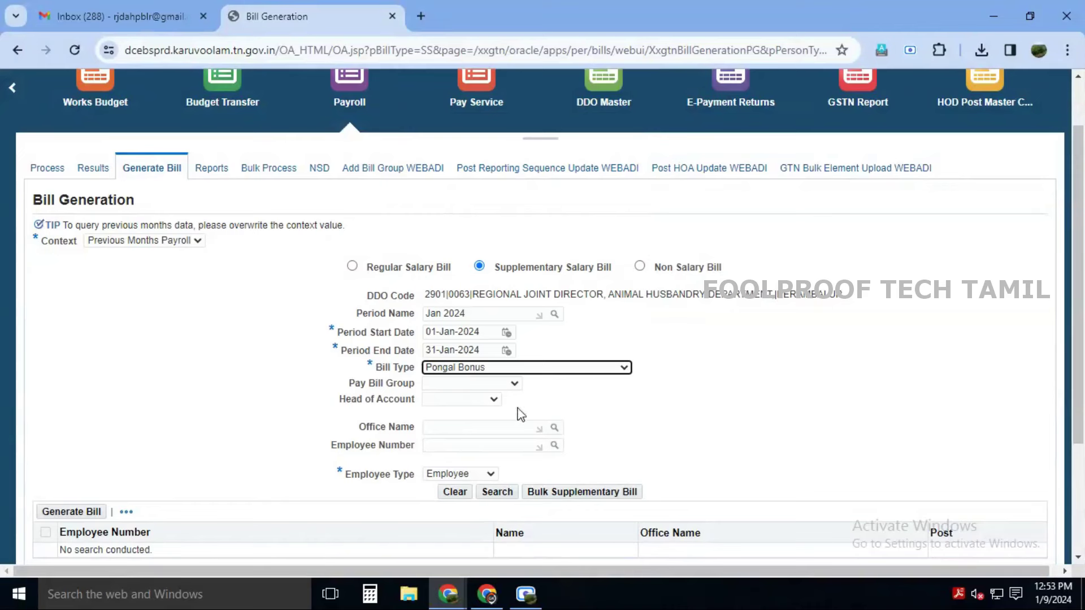
left_click(490, 385)
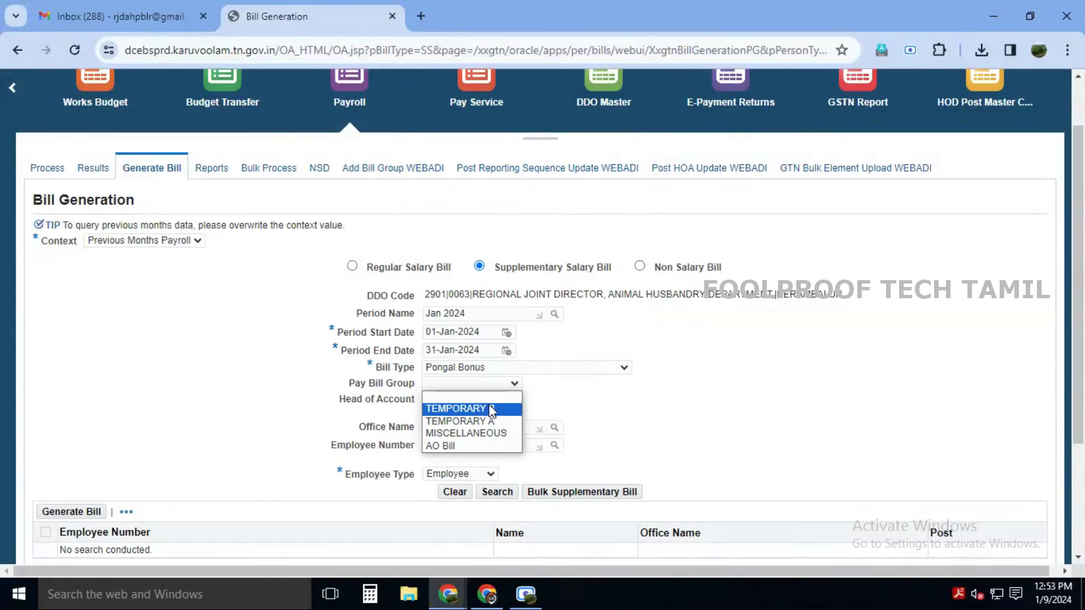
left_click(489, 408)
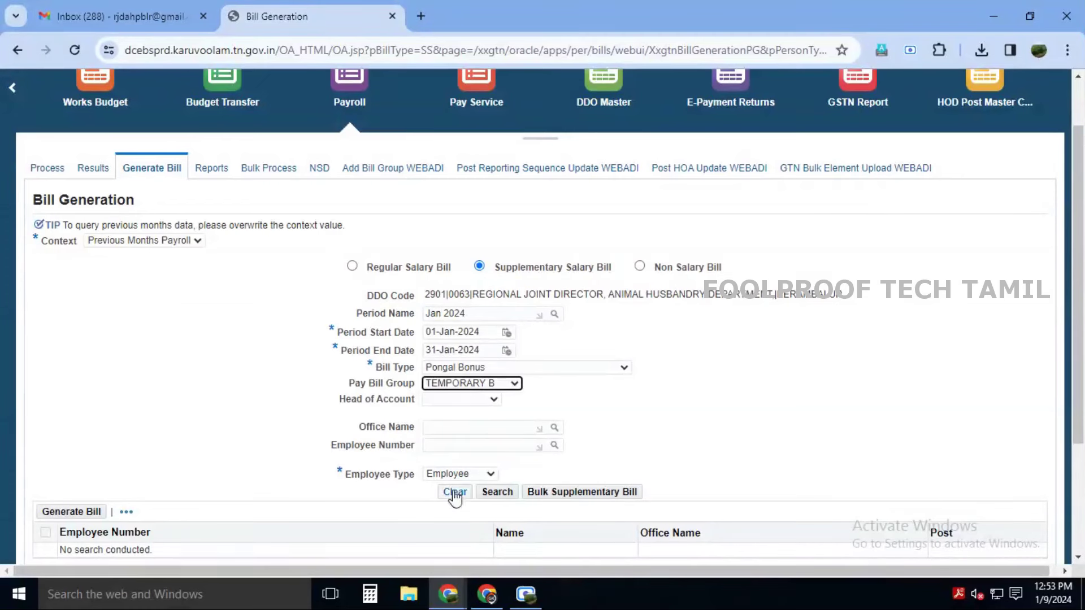
left_click(490, 505)
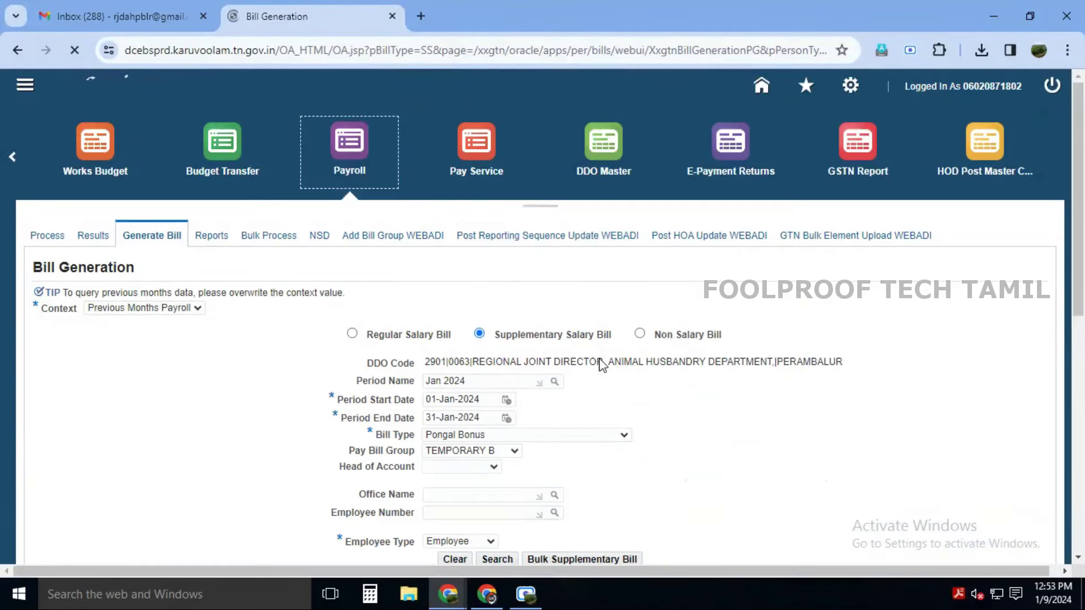
Generate the supplementary bill for all listed employees and confirm its creation.
scroll(615, 322, "down", 6)
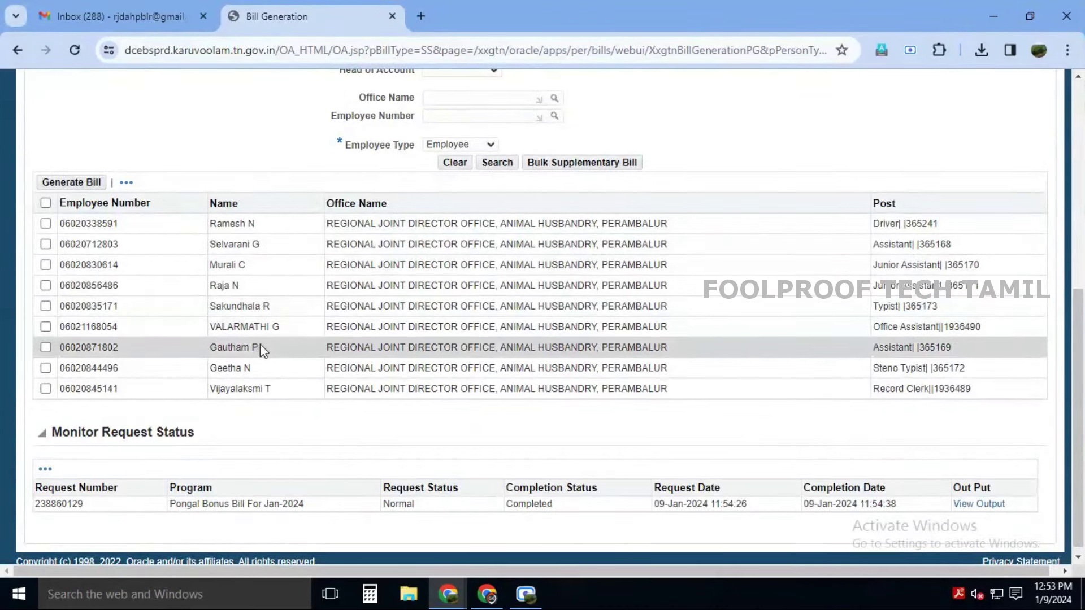
left_click(47, 203)
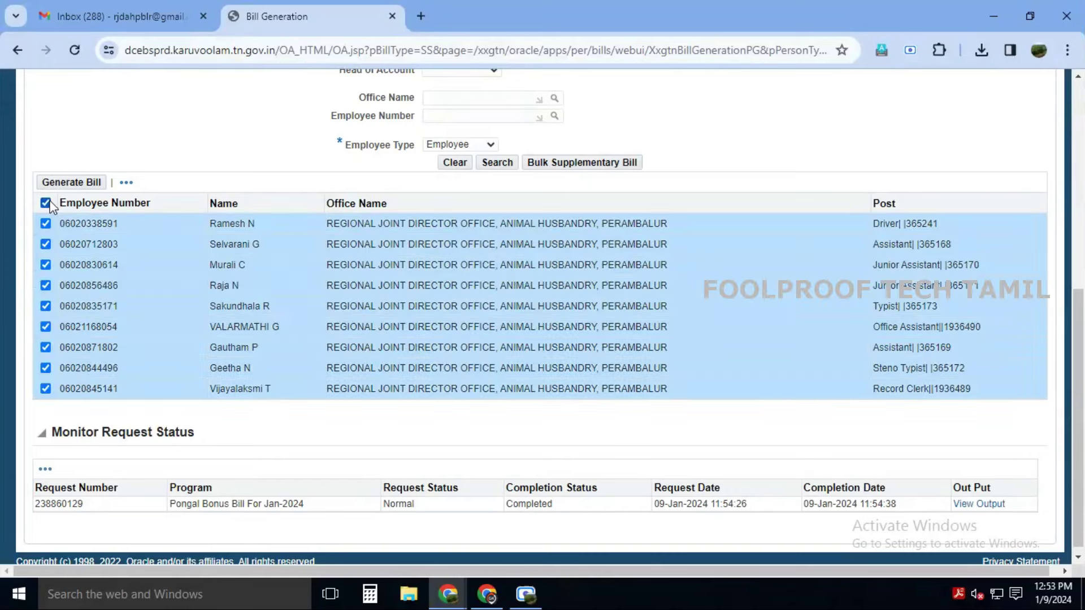
left_click(95, 188)
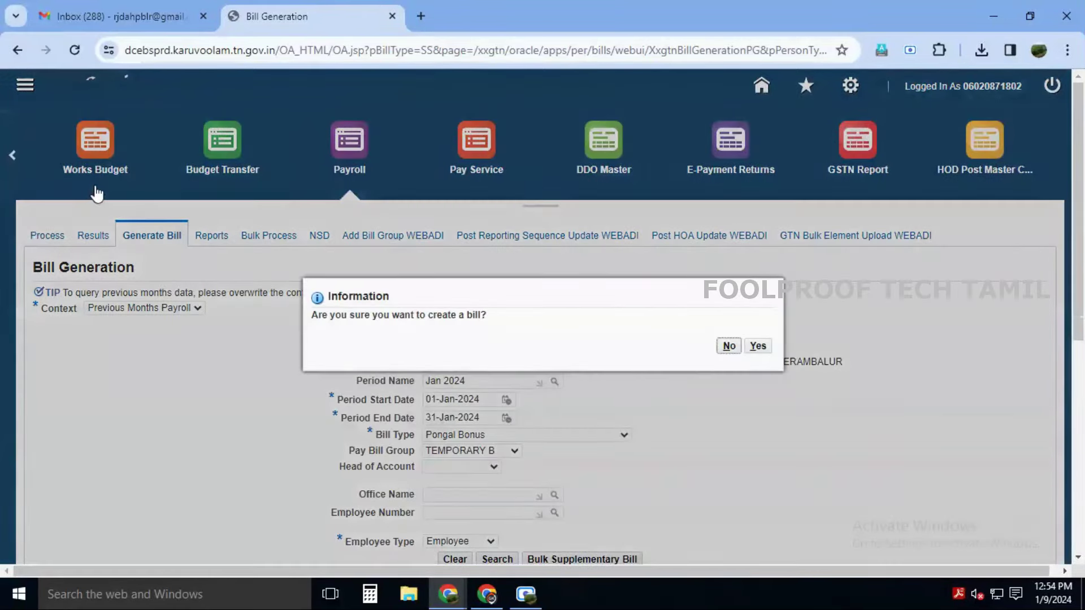
left_click(767, 349)
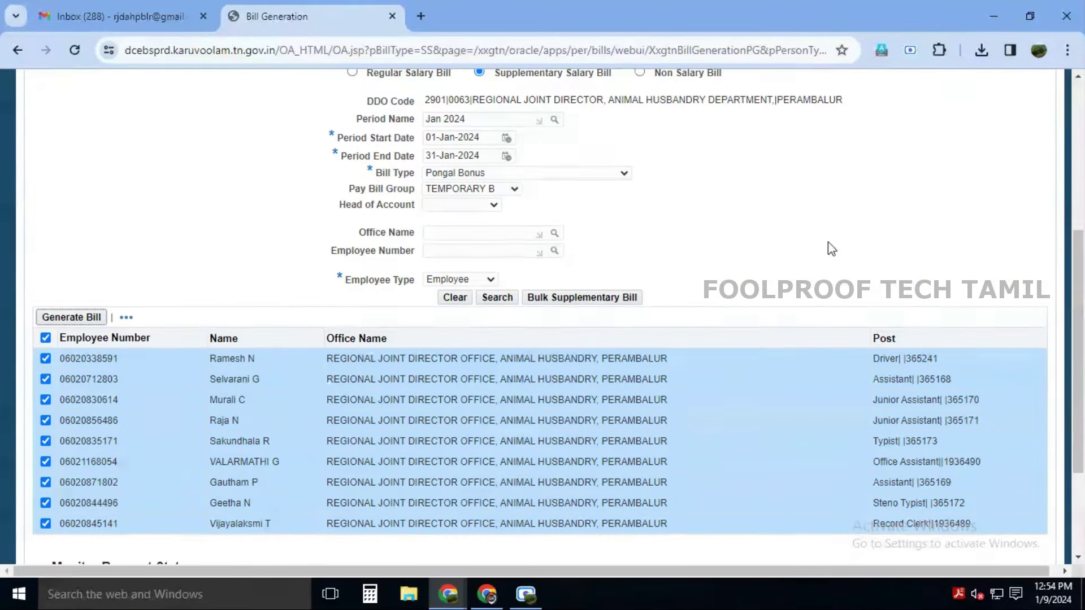
Refresh the monitored request status of the Pongal Bonus bill generation.
scroll(831, 249, "down", 3)
left_click(45, 447)
left_click(76, 469)
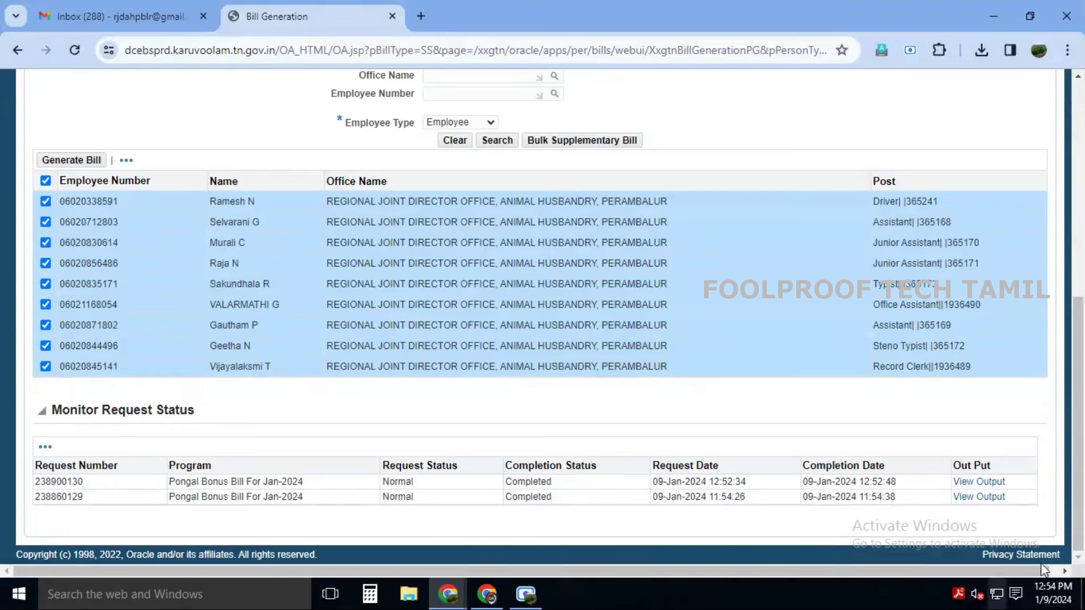
Open the output file of the newest Pongal Bonus bill request and copy the generated bill number from its end.
left_click(994, 488)
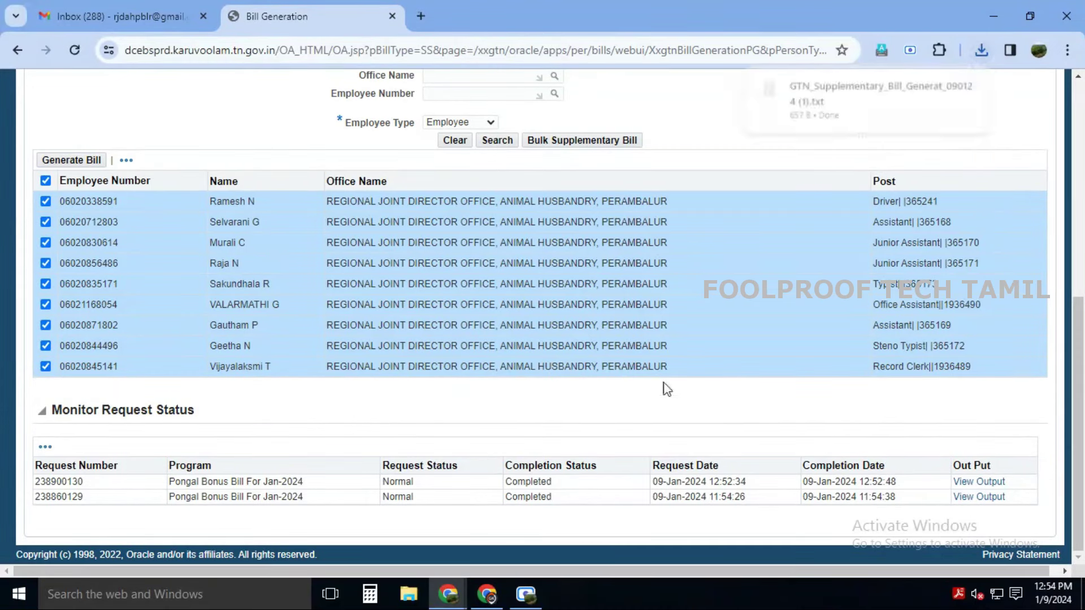
left_click(820, 91)
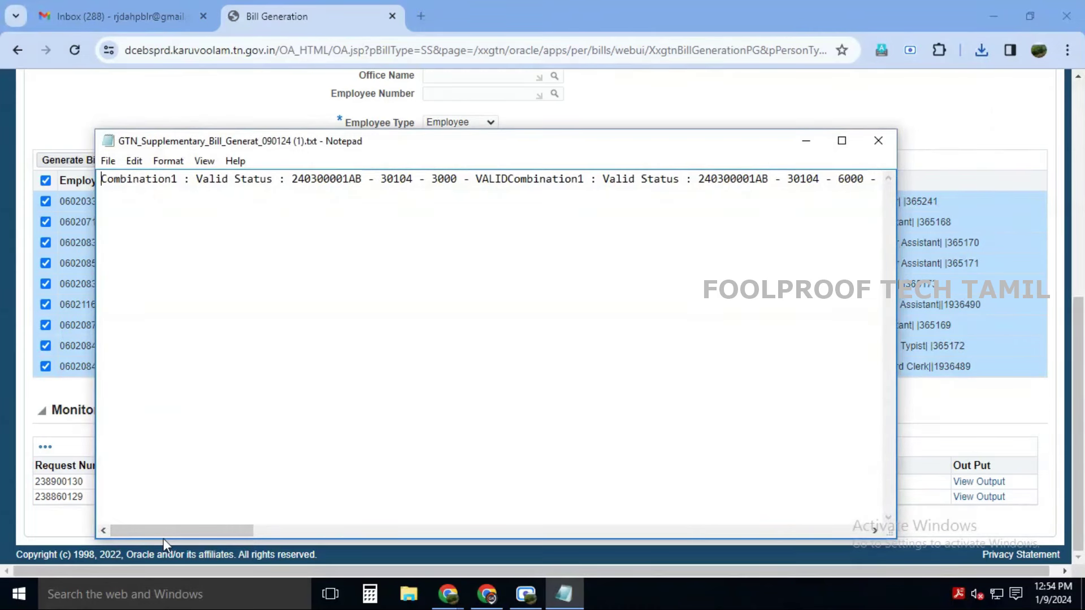
left_click_drag(176, 530, 819, 517)
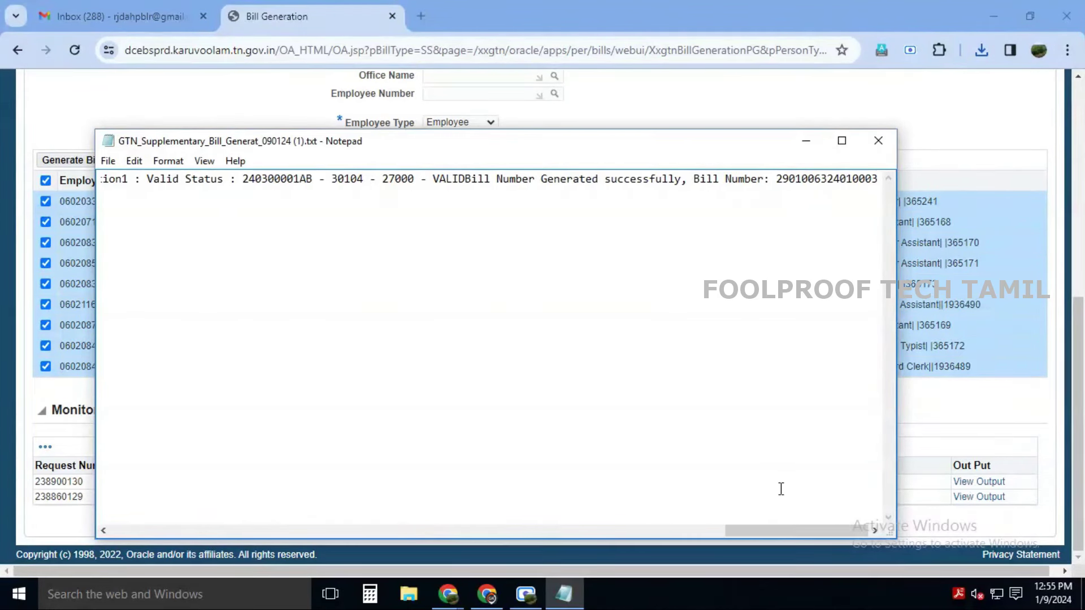
double_click(821, 175)
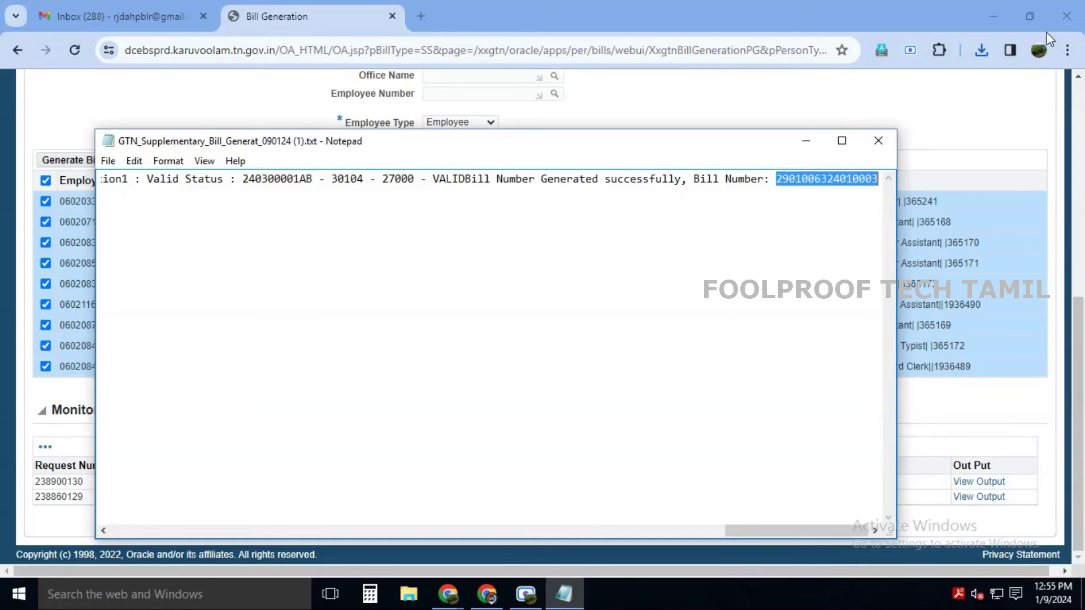
left_click(878, 140)
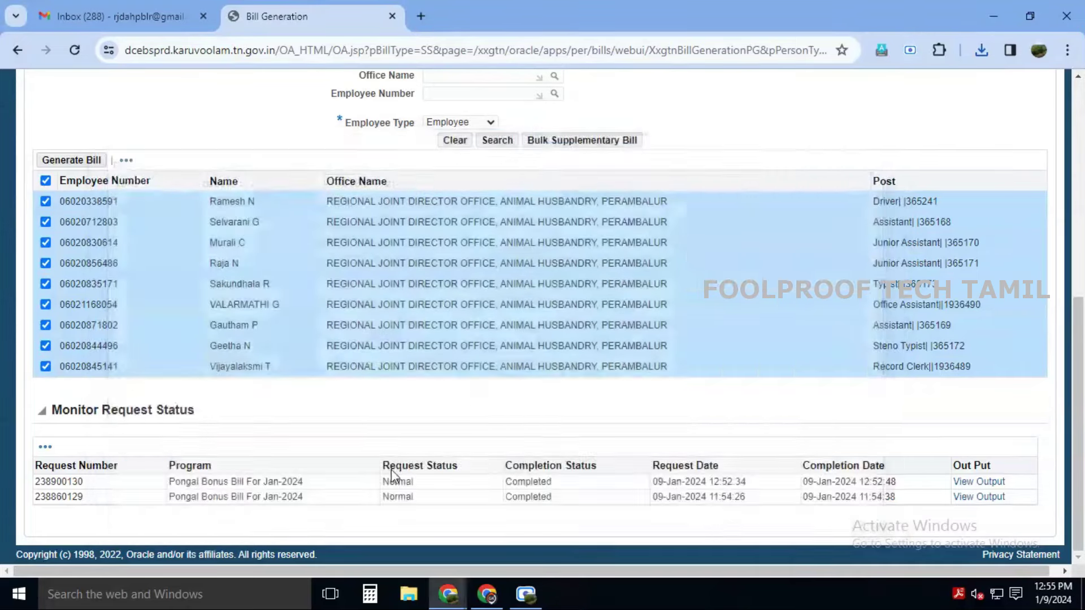
Open the Bill Search Page and search for the bill using the copied bill number.
left_click(391, 469)
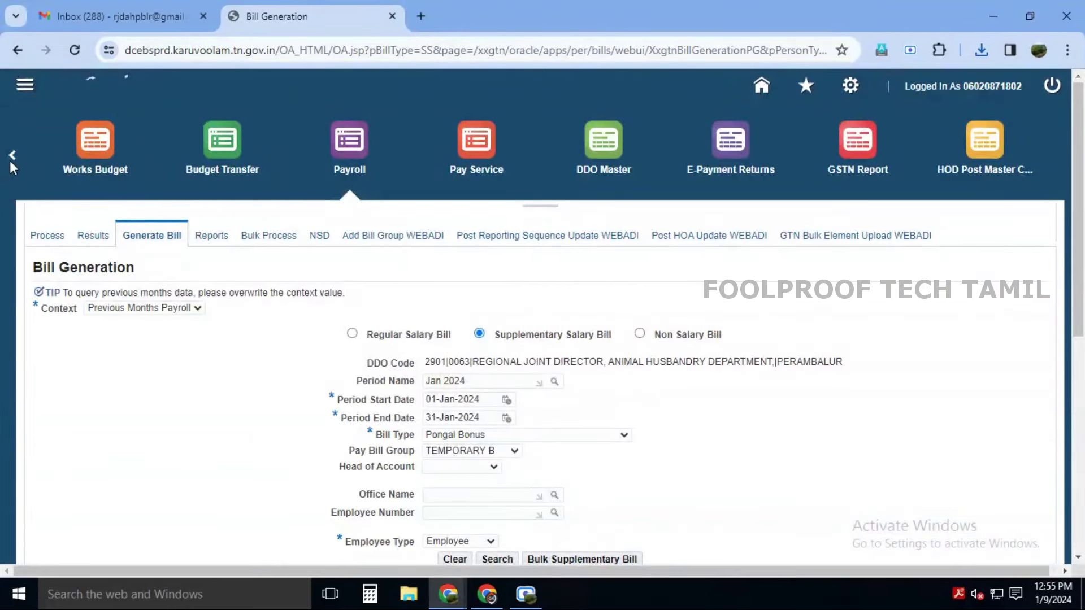
left_click(9, 161)
left_click(9, 160)
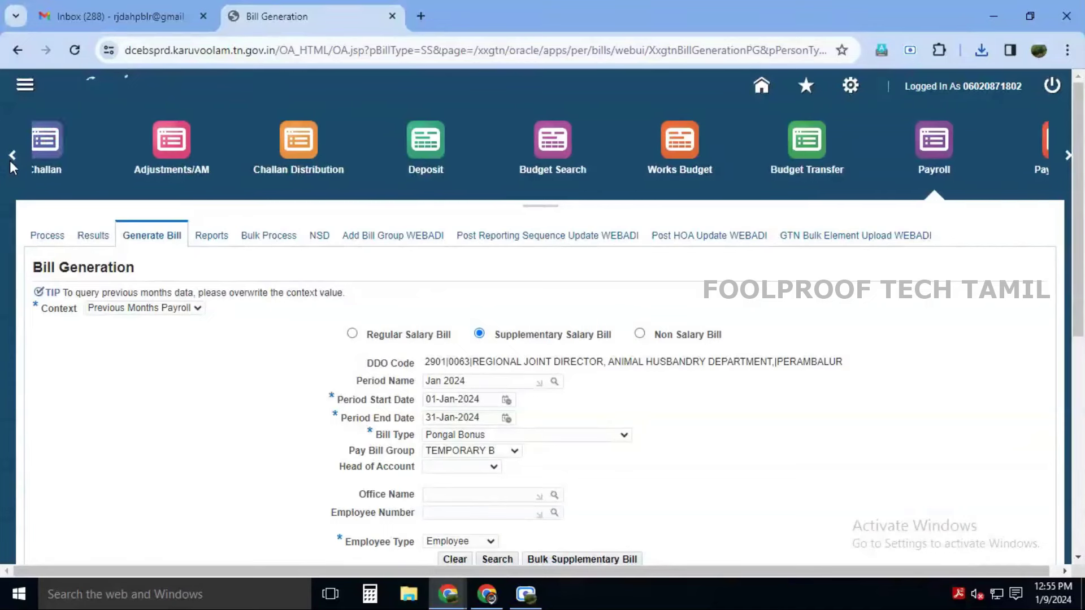
left_click(94, 145)
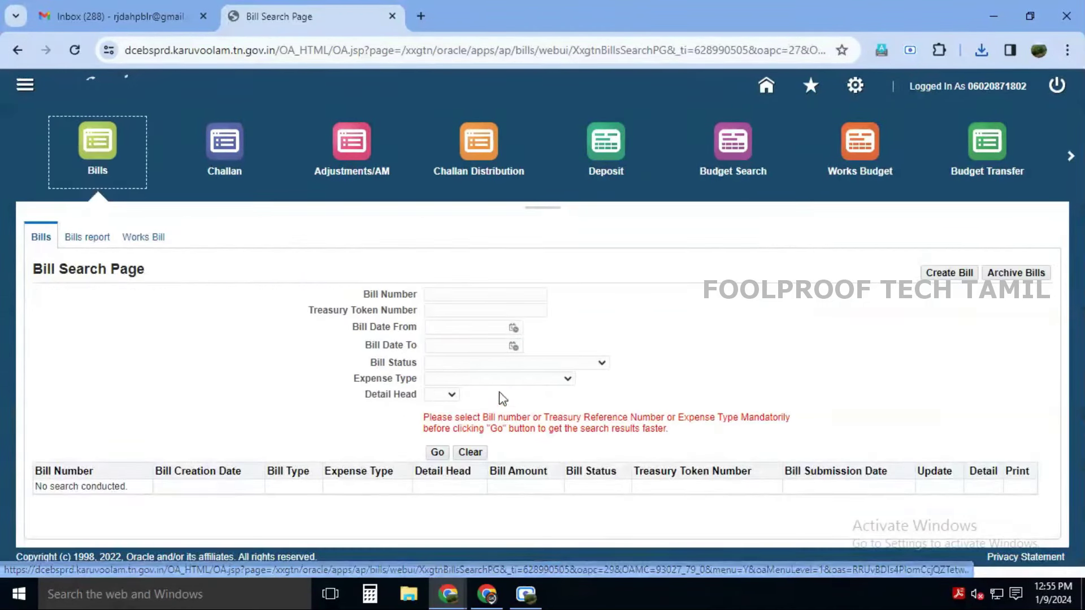
left_click(467, 295)
key("ctrl+v")
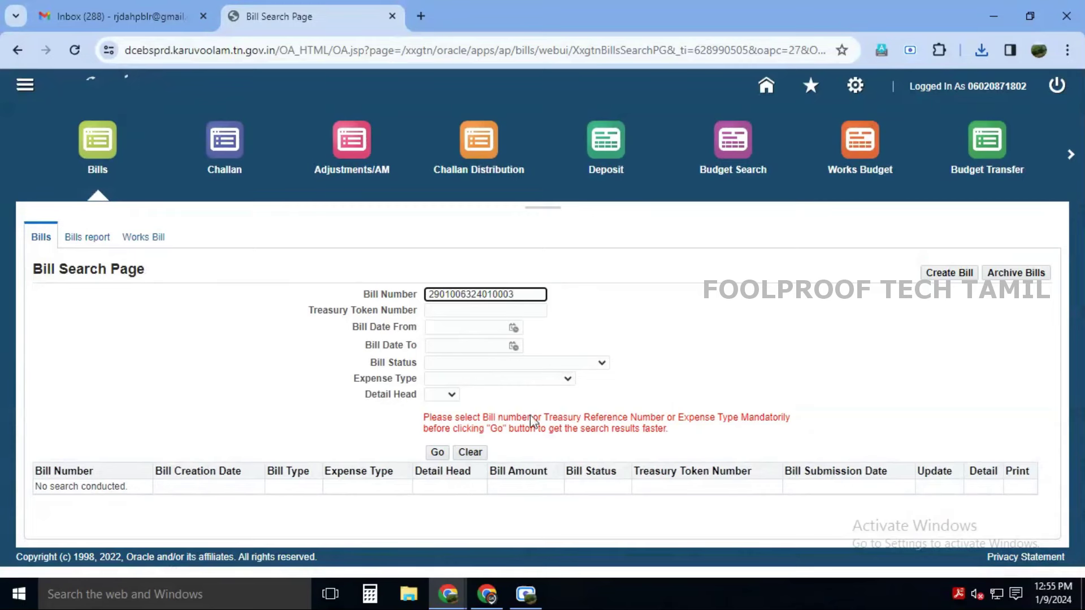
left_click(435, 455)
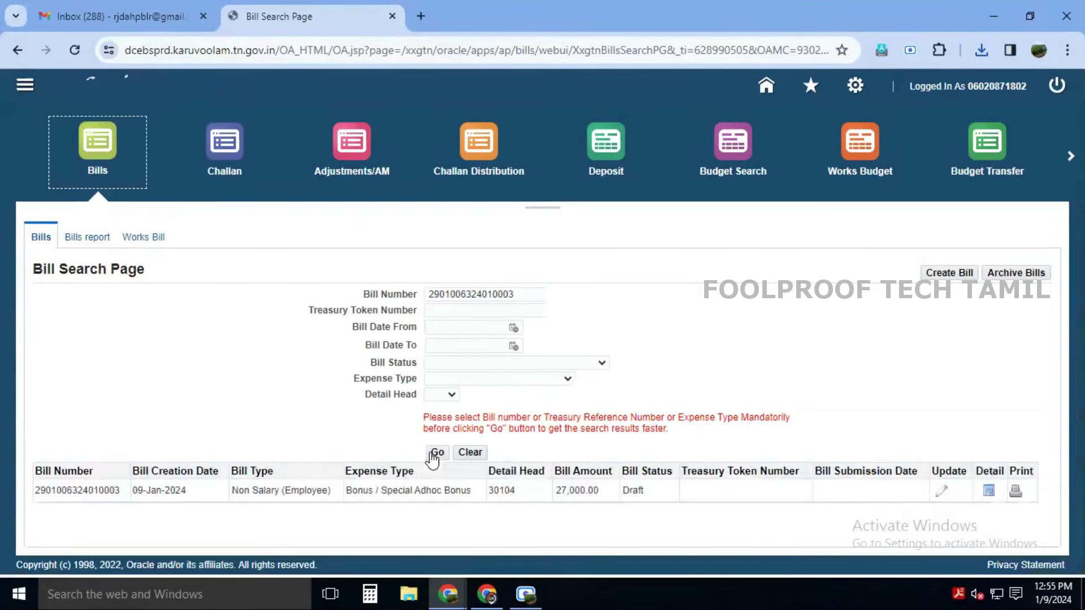
Open the draft bill's details and download the Enfacement Slip Report (XXGTNESR) from its attachments.
left_click(997, 494)
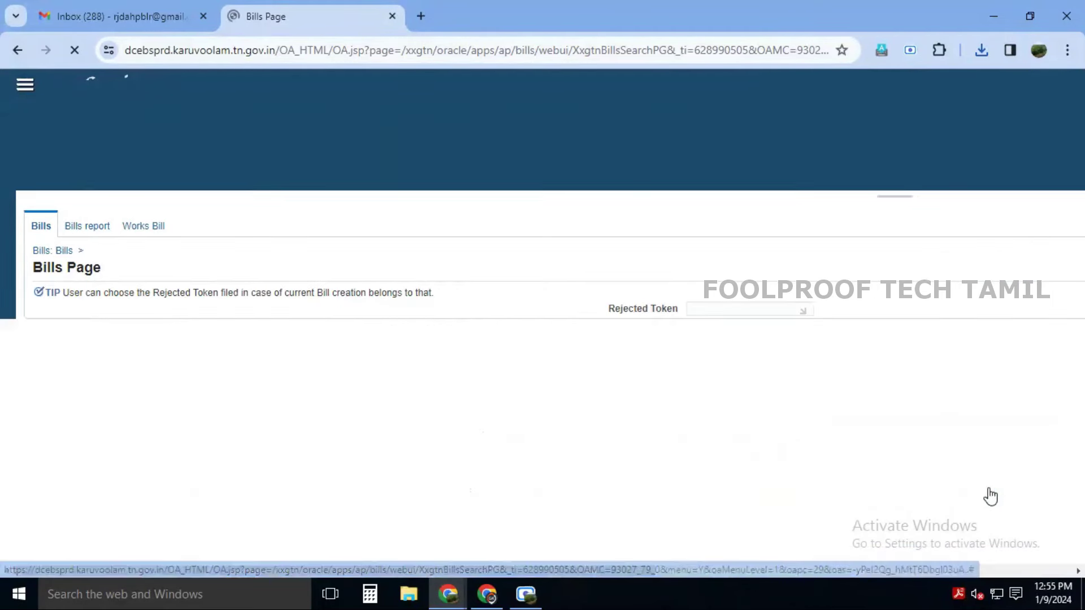
scroll(796, 275, "down", 5)
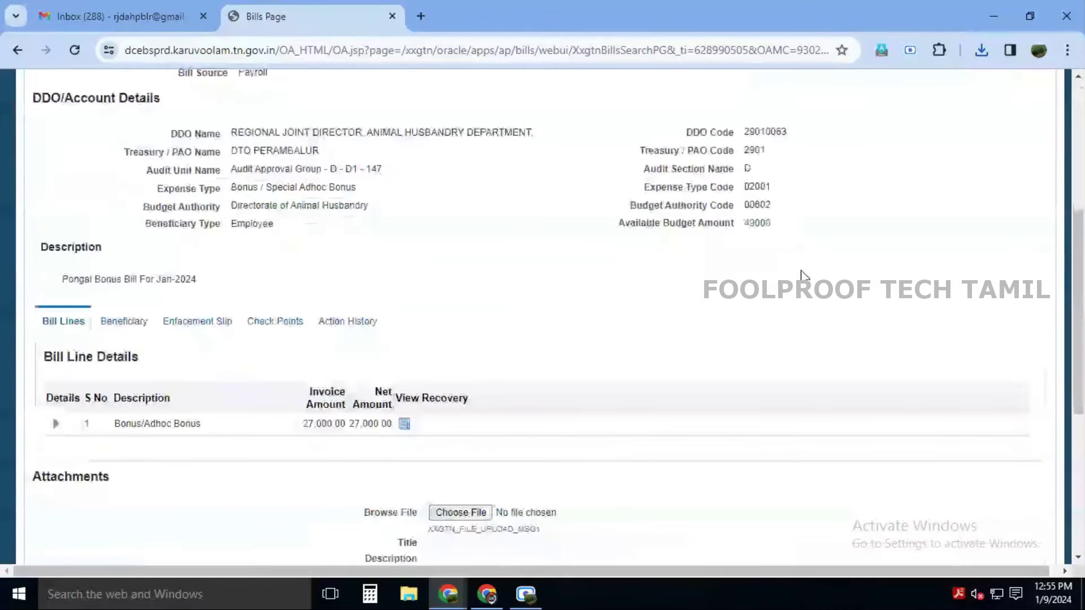
scroll(240, 309, "down", 1)
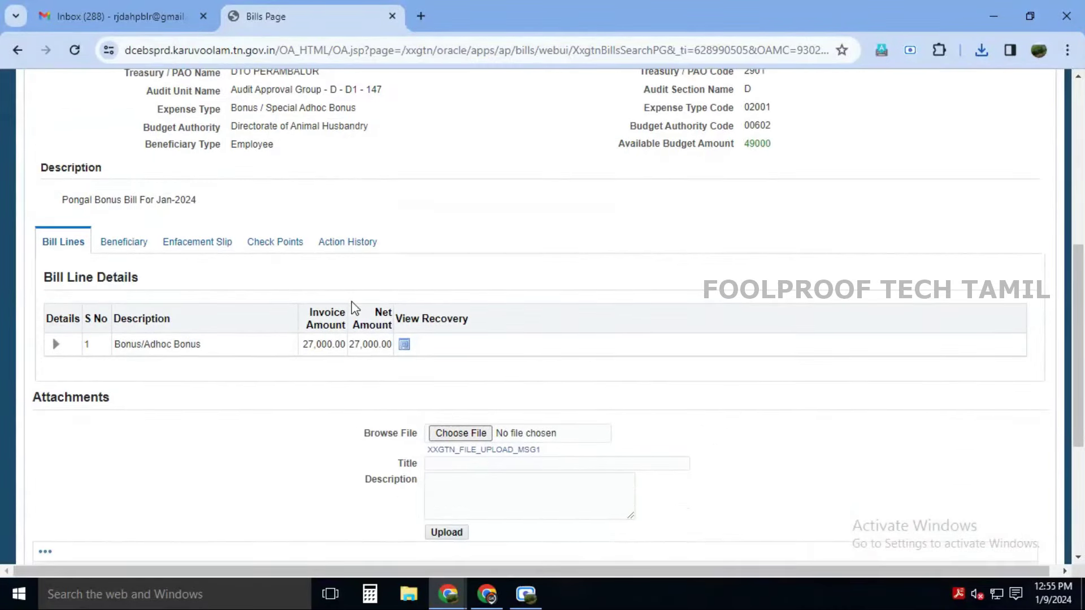
scroll(147, 263, "down", 2)
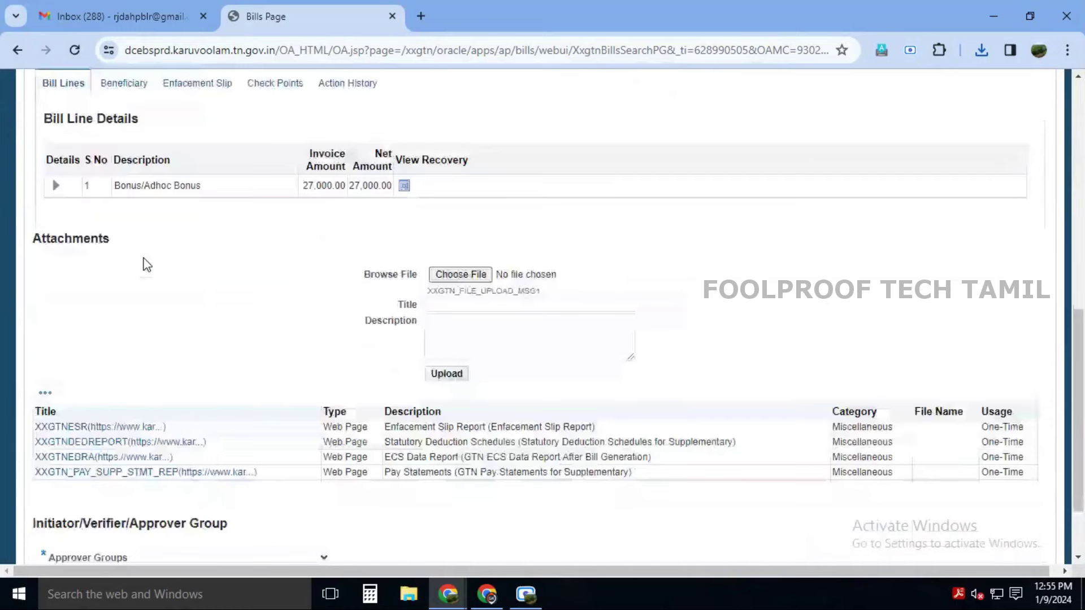
left_click(137, 430)
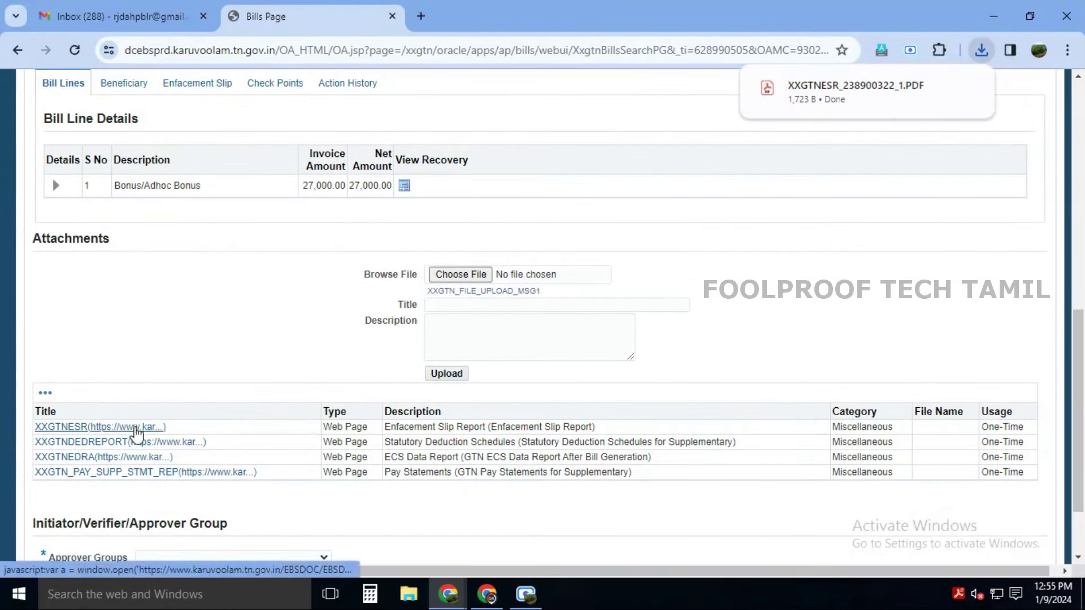
Download the Statutory Deduction Schedules (XXGTNDEDREPORT), ECS Data Report (XXGTNEDRA) and Pay Statements (XXGTN_PAY_SUPP_STMT_REP) from the bill's attachments.
left_click(139, 443)
left_click(142, 458)
left_click(149, 472)
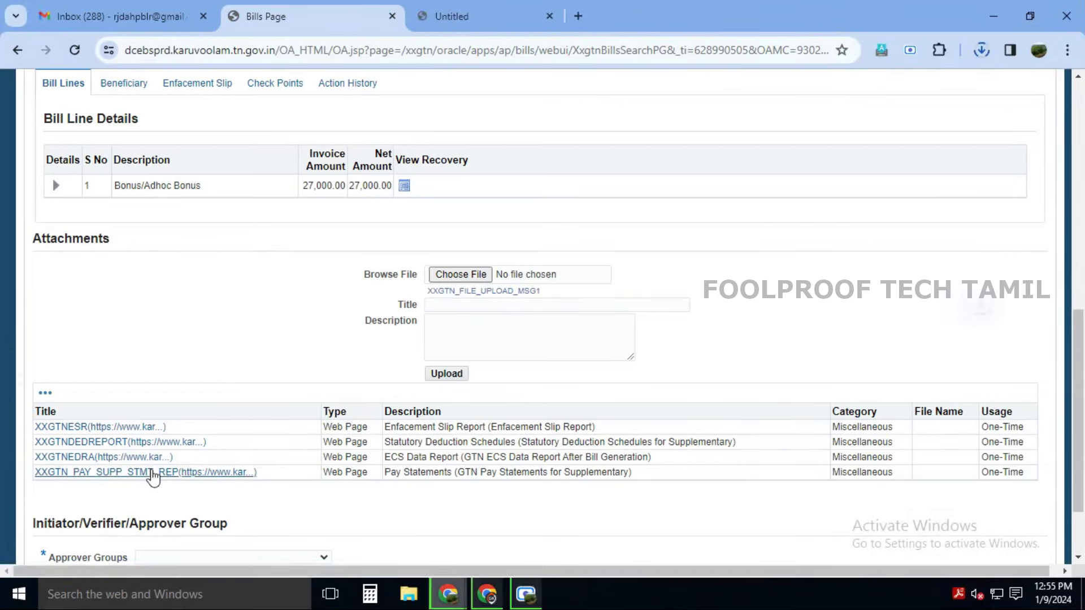
Set the bill's approver group to Common Approval Group - BILLS - 28272 and load its List of Performers.
scroll(300, 331, "down", 2)
left_click(220, 463)
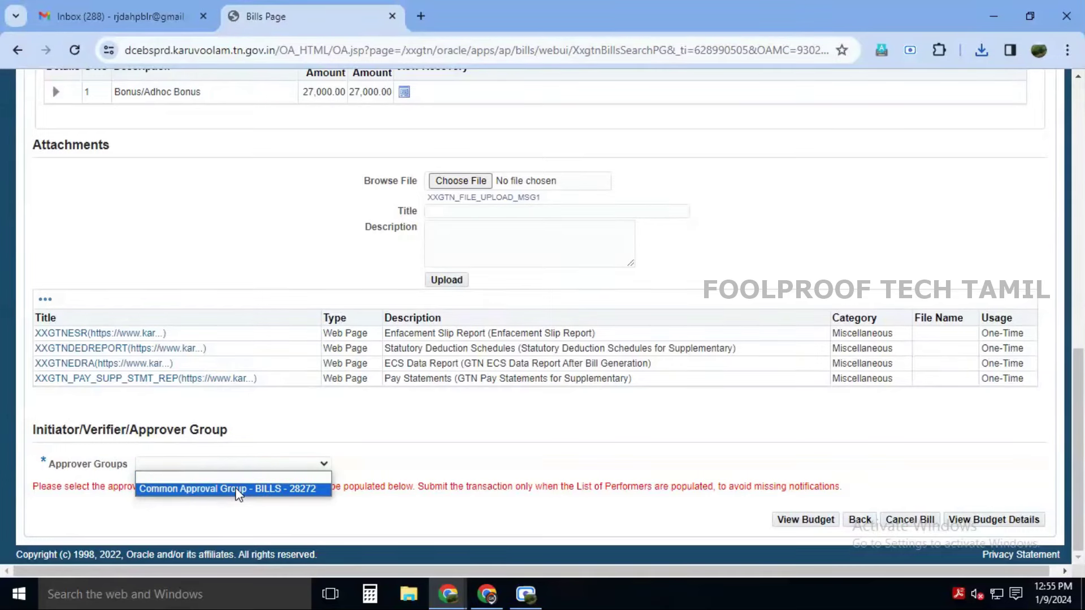
left_click(237, 489)
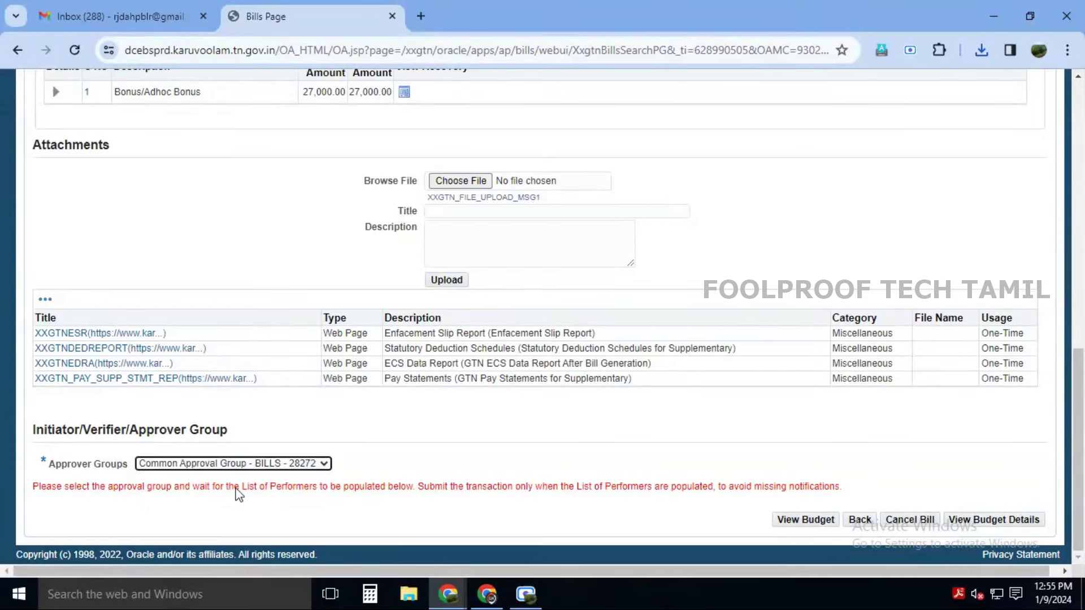
scroll(460, 347, "down", 1)
scroll(460, 352, "down", 1)
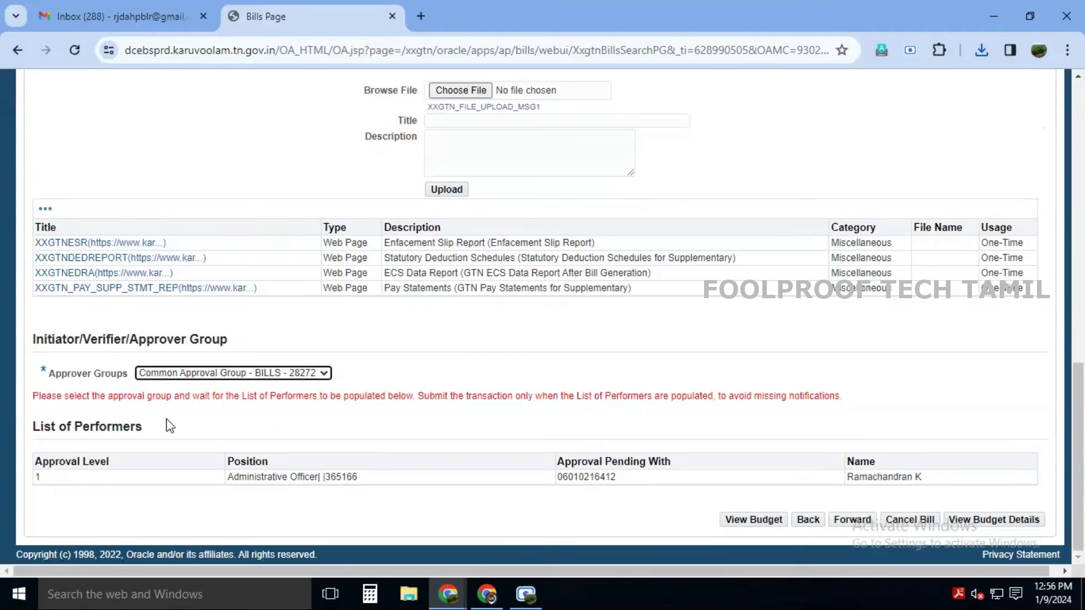
Forward the Pongal Bonus bill for DDO approval and acknowledge the confirmation.
left_click(869, 530)
left_click(869, 530)
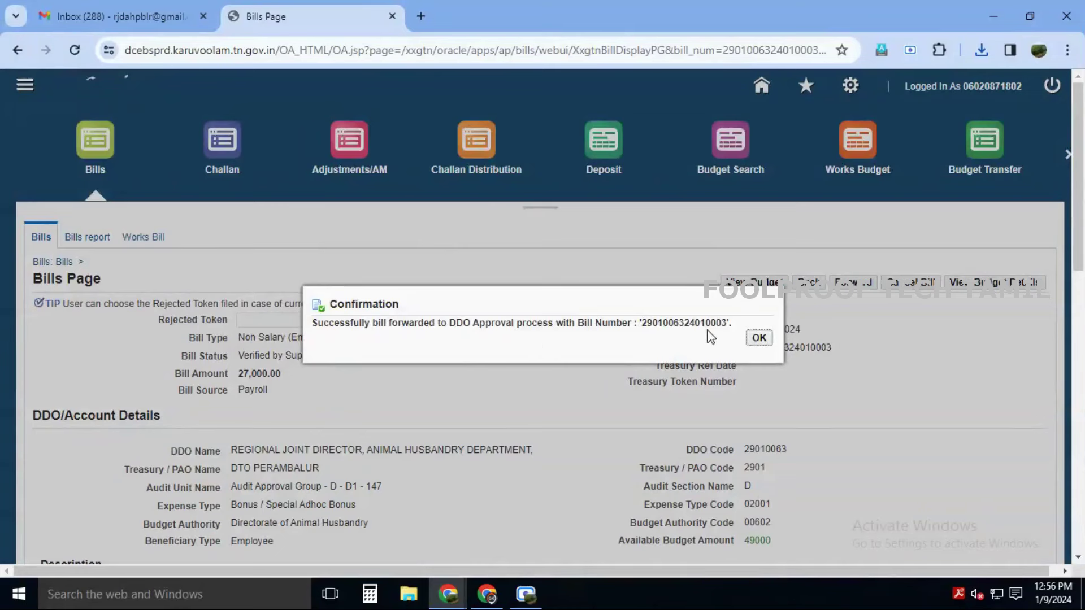
left_click(759, 338)
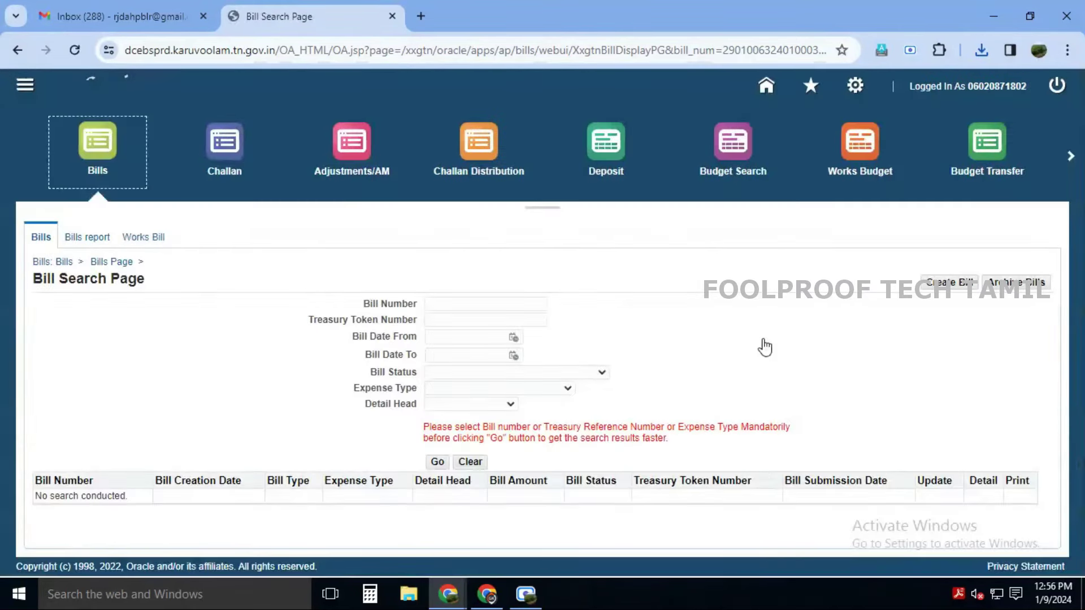